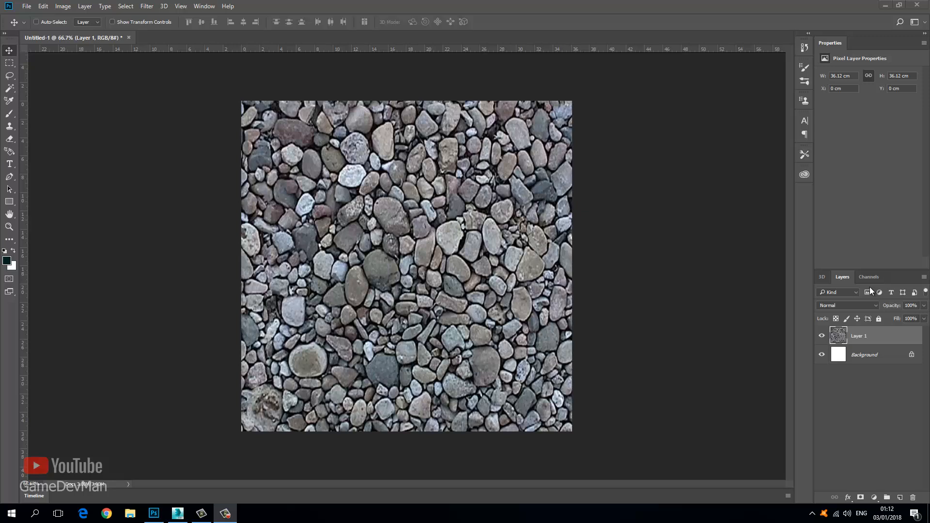
Duplicate the pebble texture layer and convert the copy to black and white with the default preset.
{"action": "left_click", "coordinate": [869, 333]}
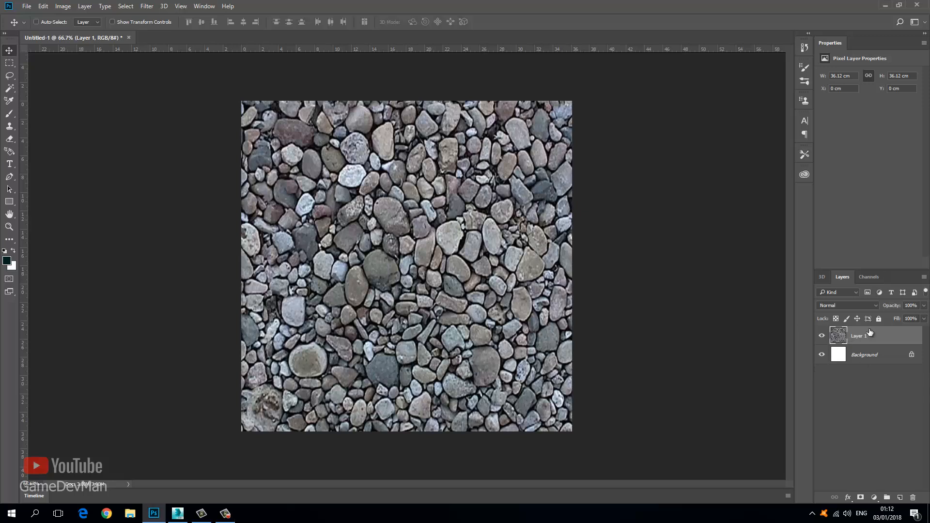
{"action": "key", "text": "ctrl+j"}
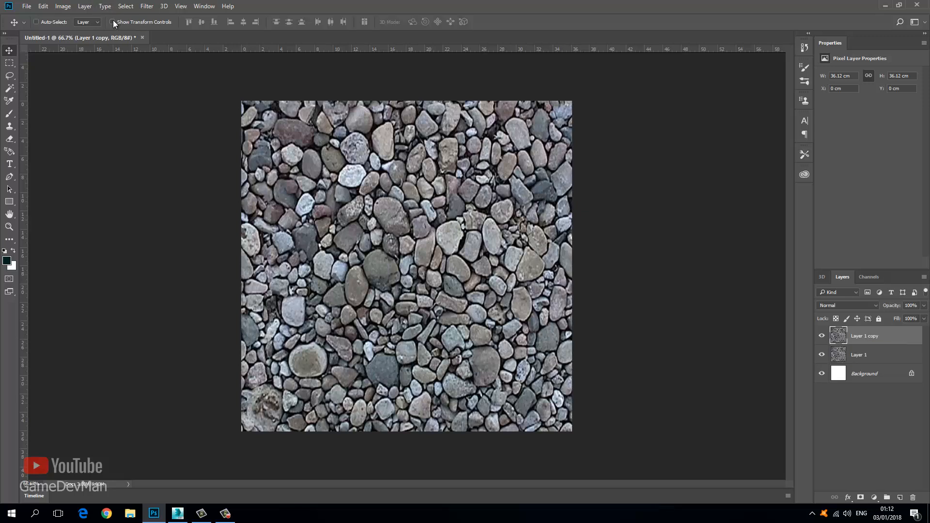
{"action": "left_click", "coordinate": [65, 7]}
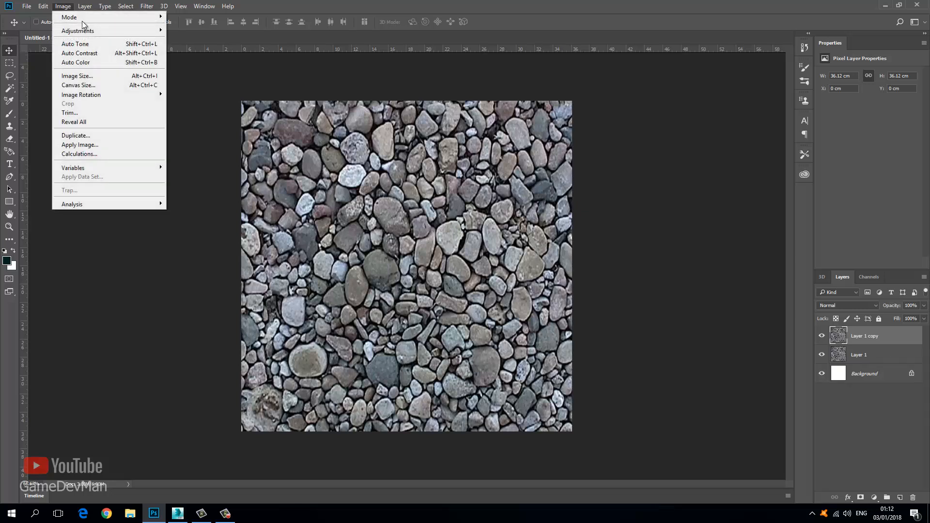
{"action": "mouse_move", "coordinate": [89, 32]}
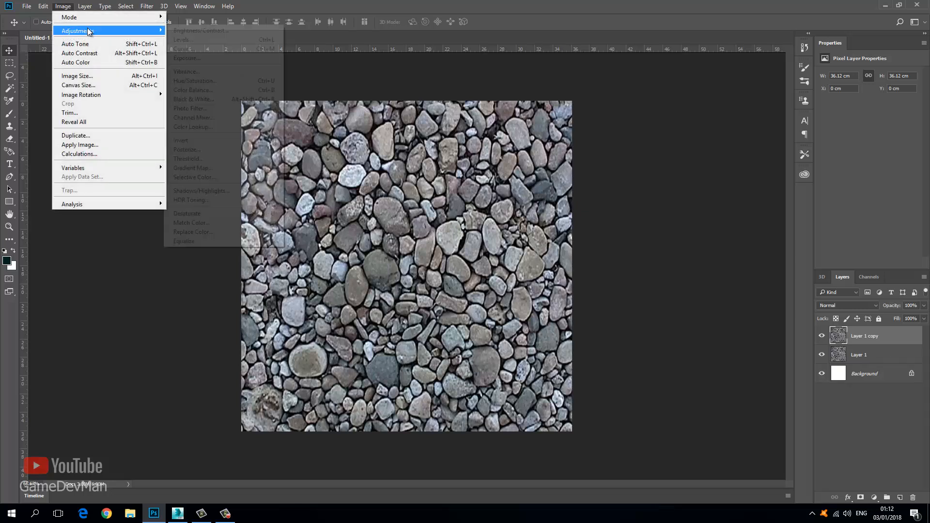
{"action": "left_click", "coordinate": [207, 99]}
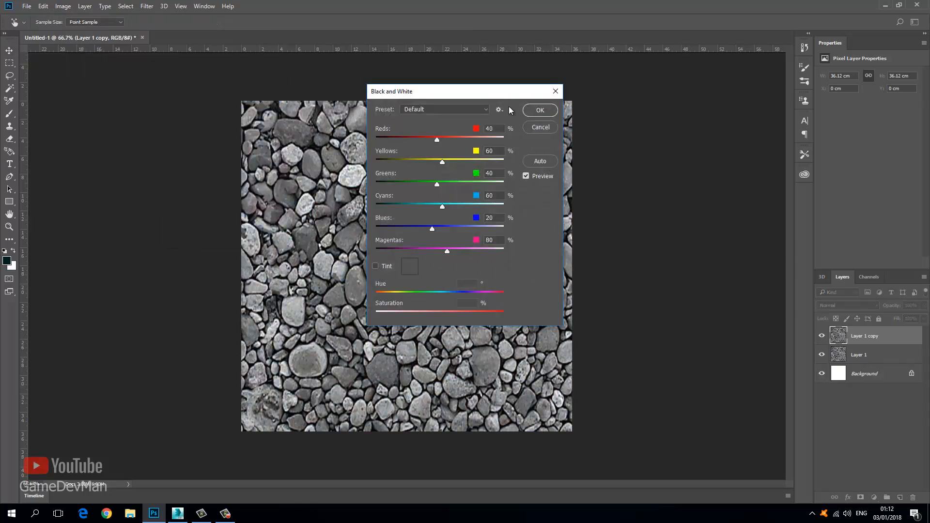
{"action": "left_click", "coordinate": [530, 111]}
Apply Levels to the grayscale copy with the white input level at 222 and the midtones brightened moderately.
{"action": "left_click", "coordinate": [58, 6]}
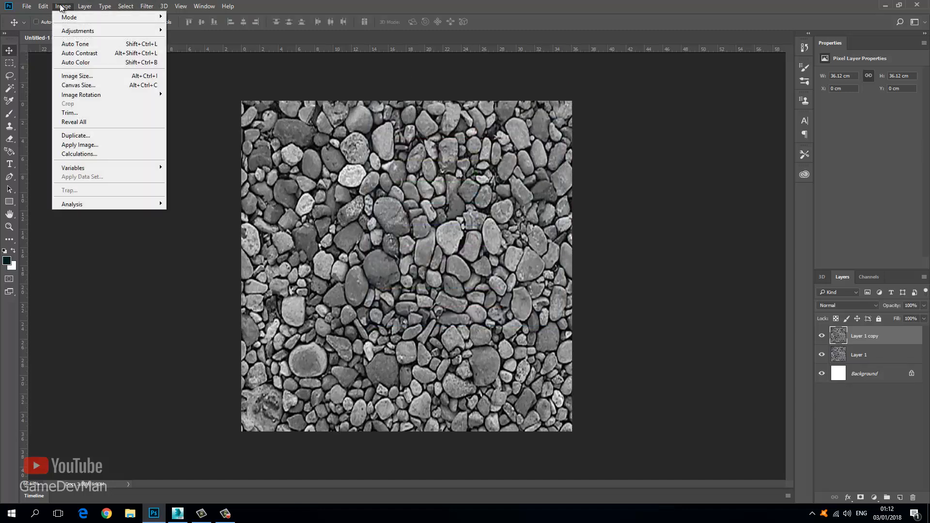
{"action": "mouse_move", "coordinate": [119, 32]}
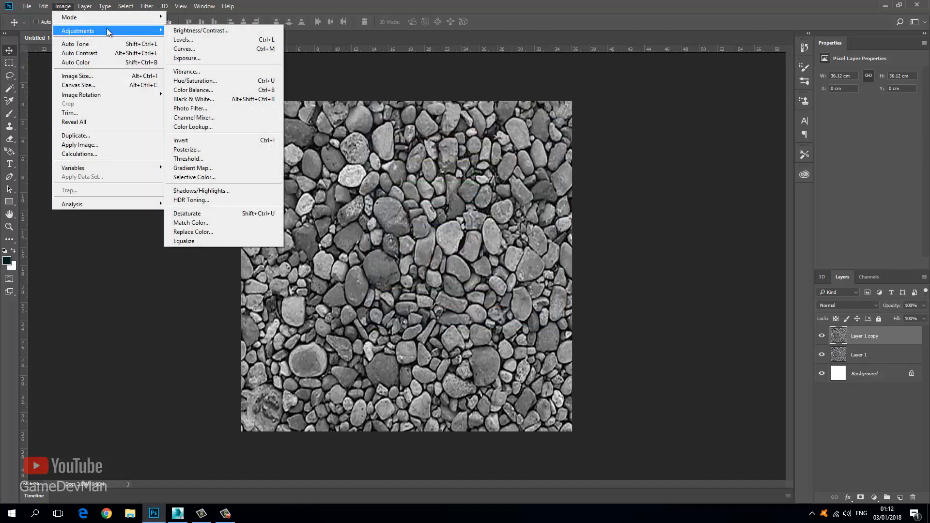
{"action": "left_click", "coordinate": [201, 40]}
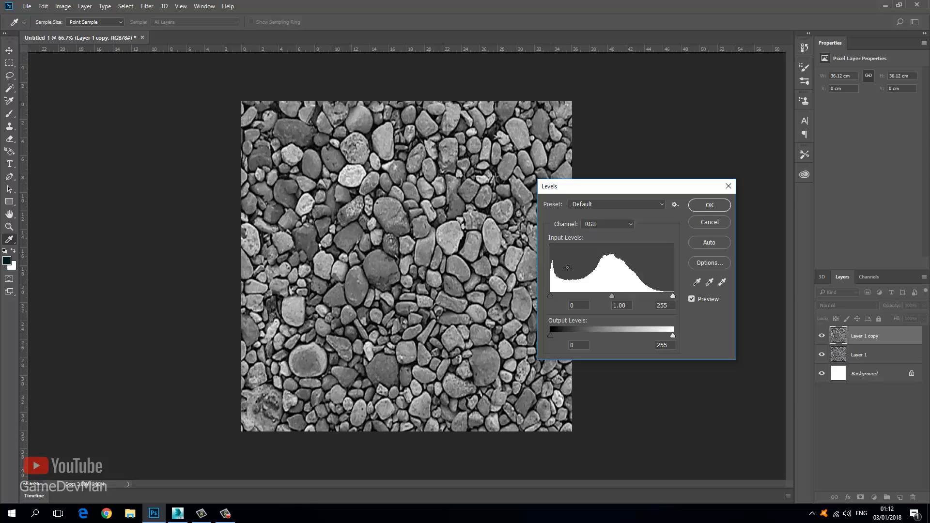
{"action": "left_click_drag", "start_coordinate": [674, 298], "coordinate": [660, 297]}
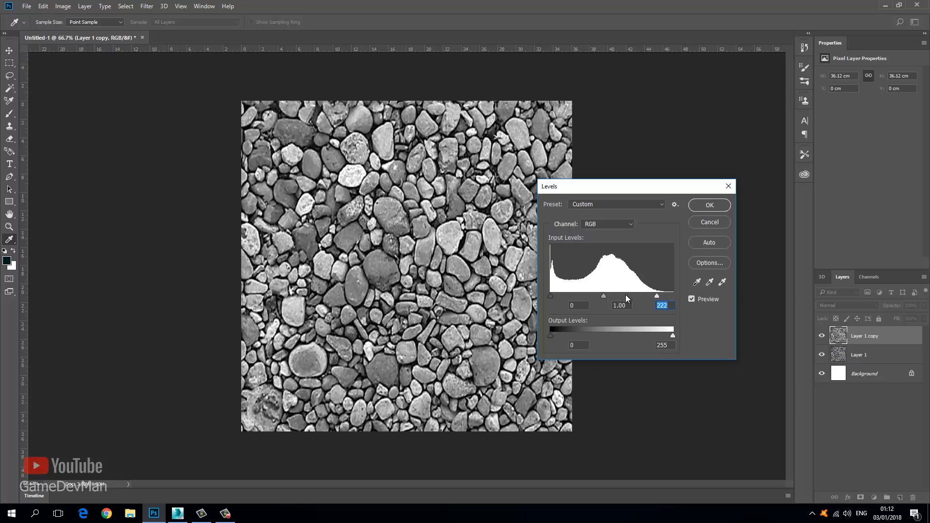
{"action": "left_click_drag", "start_coordinate": [601, 297], "coordinate": [609, 296]}
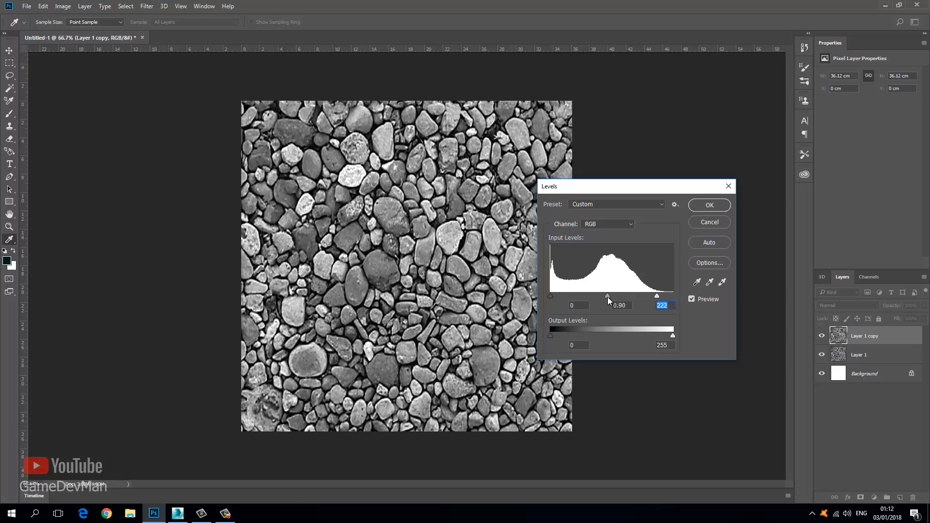
{"action": "left_click_drag", "start_coordinate": [607, 297], "coordinate": [579, 295]}
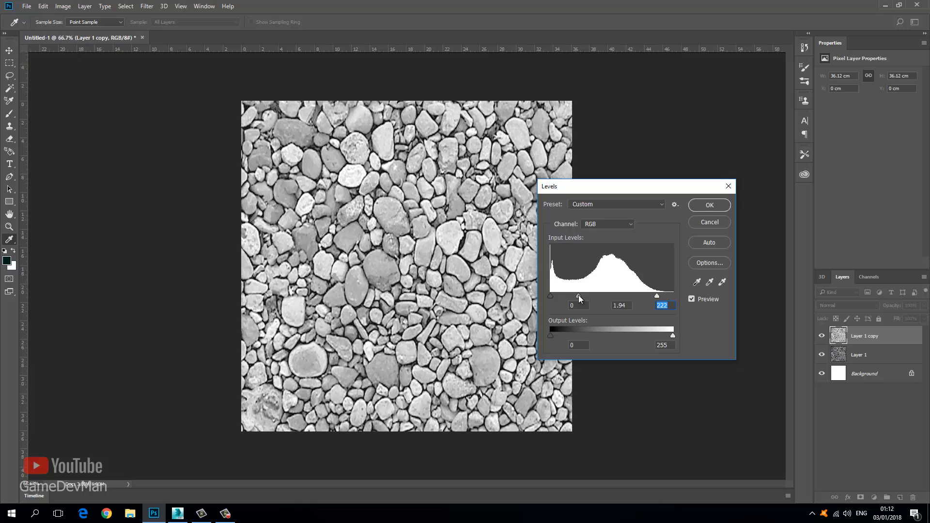
{"action": "left_click_drag", "start_coordinate": [579, 295], "coordinate": [603, 298]}
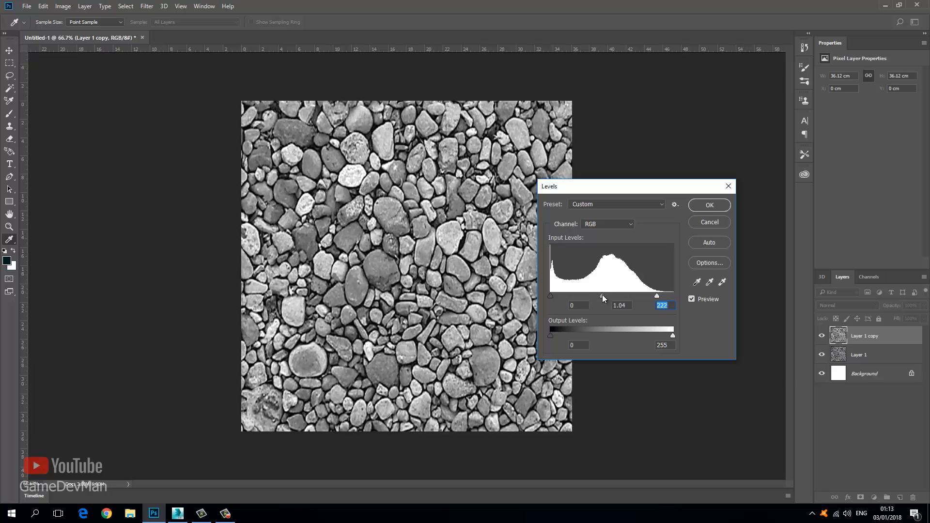
{"action": "left_click", "coordinate": [603, 295]}
{"action": "left_click_drag", "start_coordinate": [602, 296], "coordinate": [560, 297]}
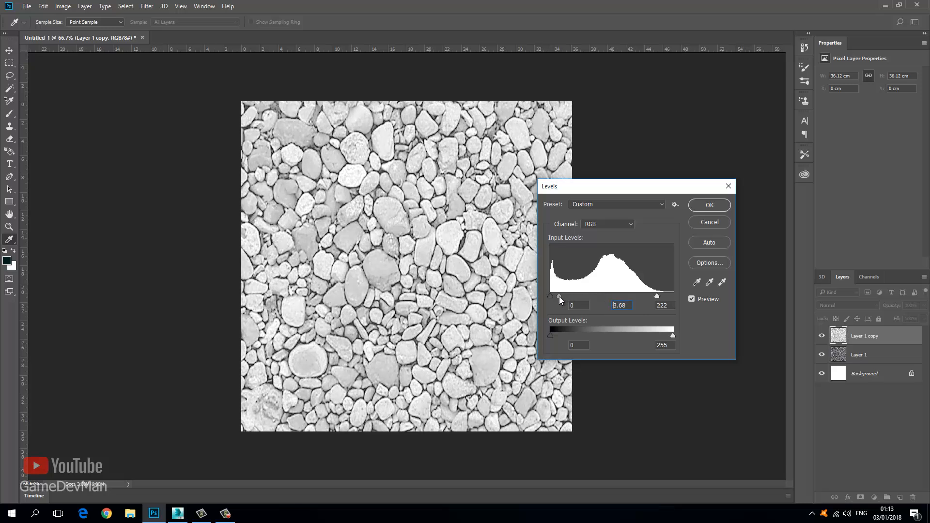
{"action": "left_click_drag", "start_coordinate": [559, 297], "coordinate": [590, 294]}
{"action": "left_click", "coordinate": [708, 205]}
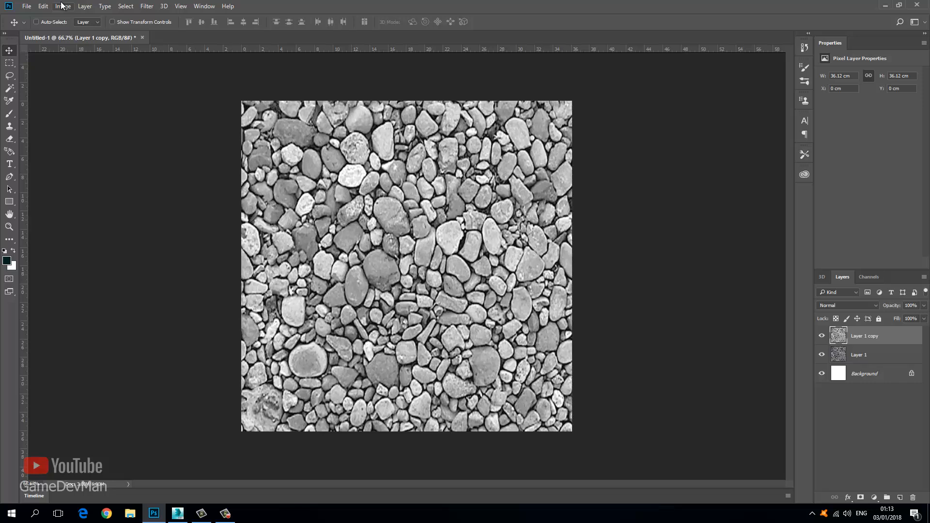
{"action": "left_click", "coordinate": [63, 6]}
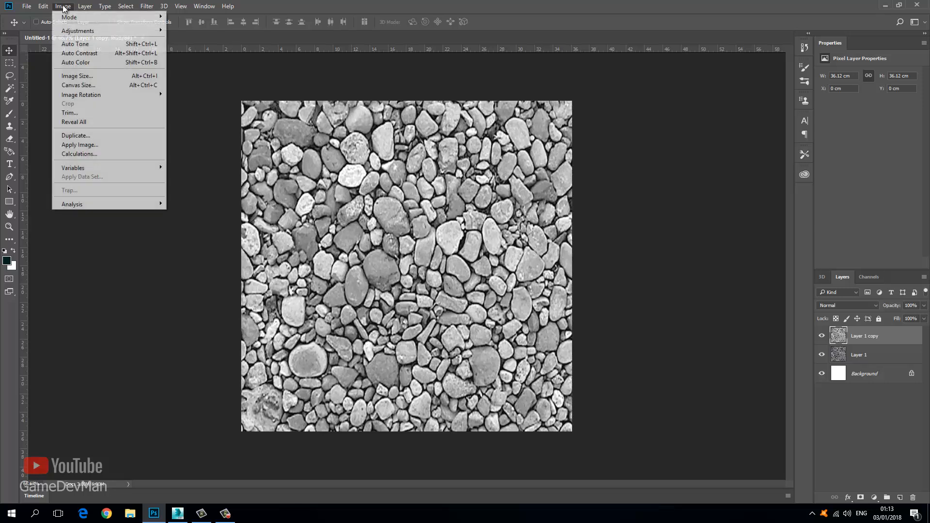
{"action": "mouse_move", "coordinate": [84, 28]}
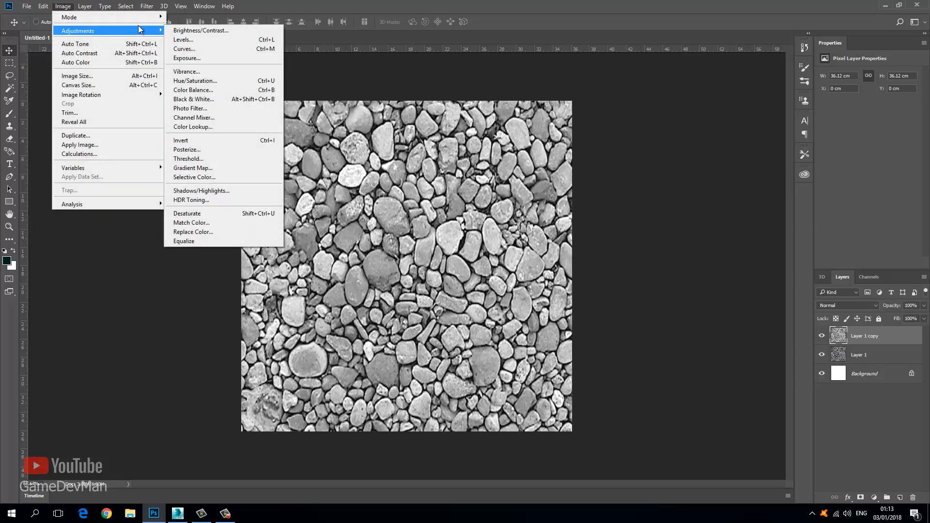
{"action": "left_click", "coordinate": [210, 39]}
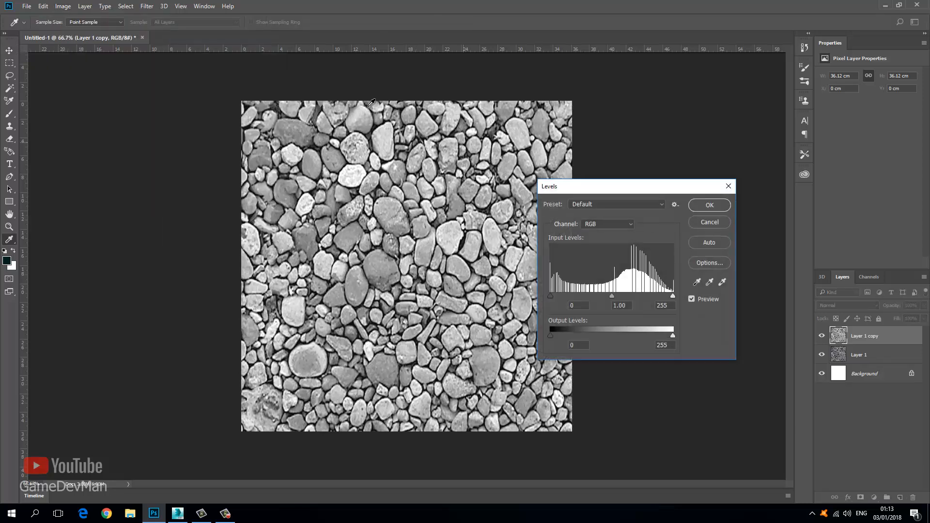
{"action": "key", "text": "Escape"}
Brighten the grayscale copy with a Curves adjustment, raising the RGB curve at input 158 to output 182.
{"action": "left_click", "coordinate": [63, 6]}
{"action": "mouse_move", "coordinate": [85, 36]}
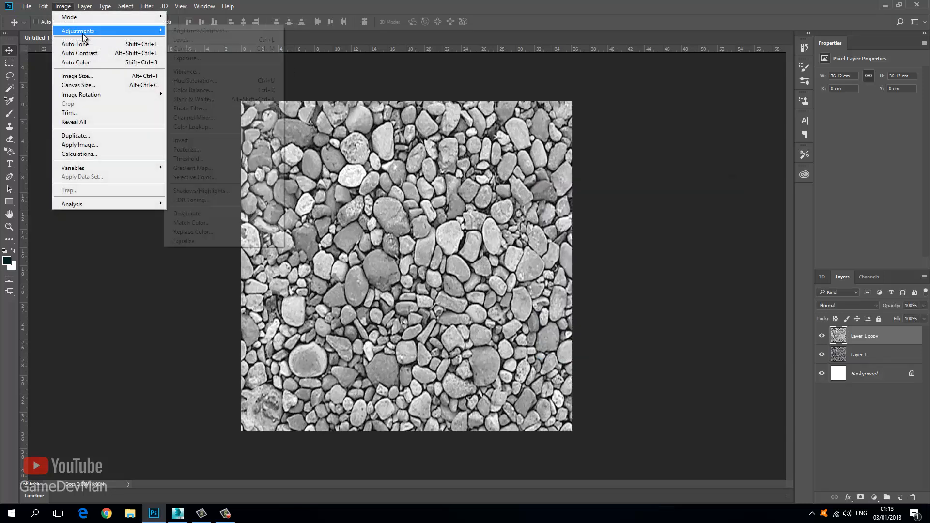
{"action": "left_click", "coordinate": [184, 48]}
{"action": "mouse_move", "coordinate": [568, 259]}
{"action": "left_mouse_down"}
{"action": "mouse_move", "coordinate": [566, 236]}
{"action": "mouse_move", "coordinate": [574, 241]}
{"action": "left_mouse_up"}
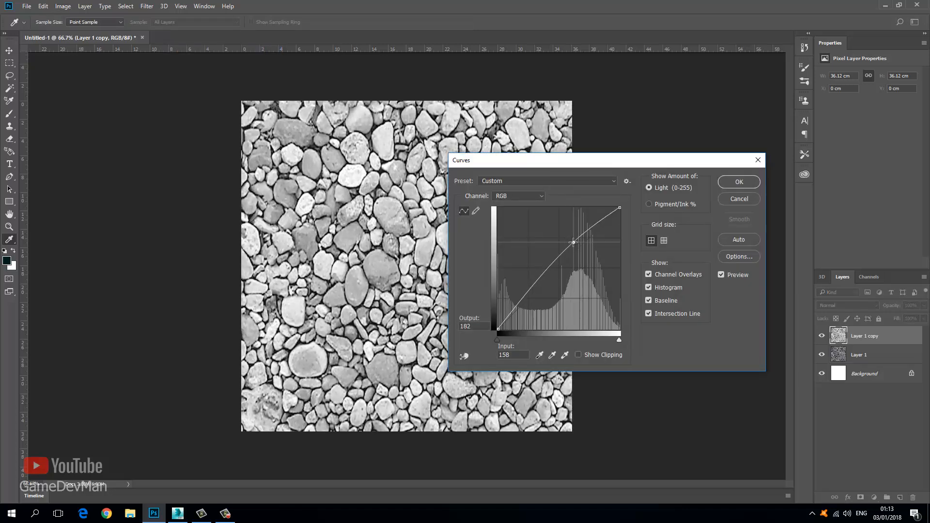
{"action": "left_click", "coordinate": [729, 182]}
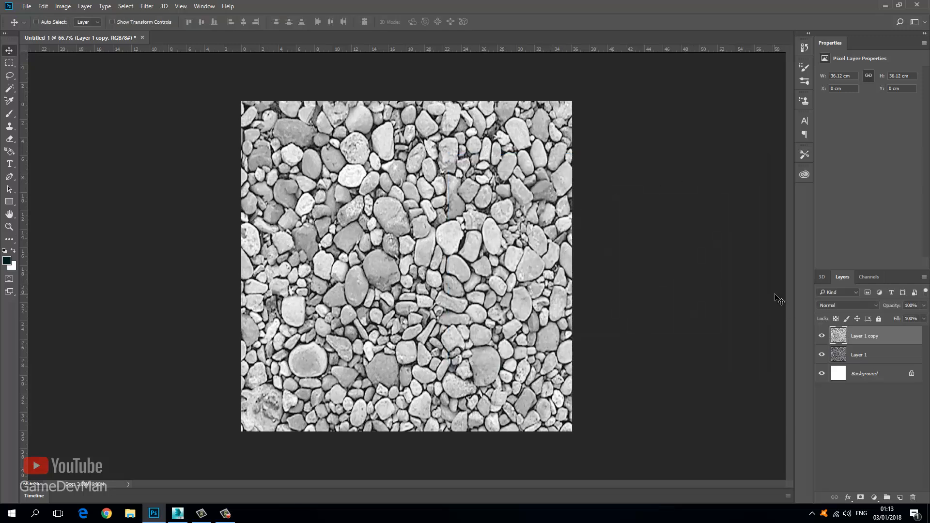
Duplicate the brightened grayscale layer and open the Generate Bump Map filter on the new copy.
{"action": "key", "text": "ctrl+j"}
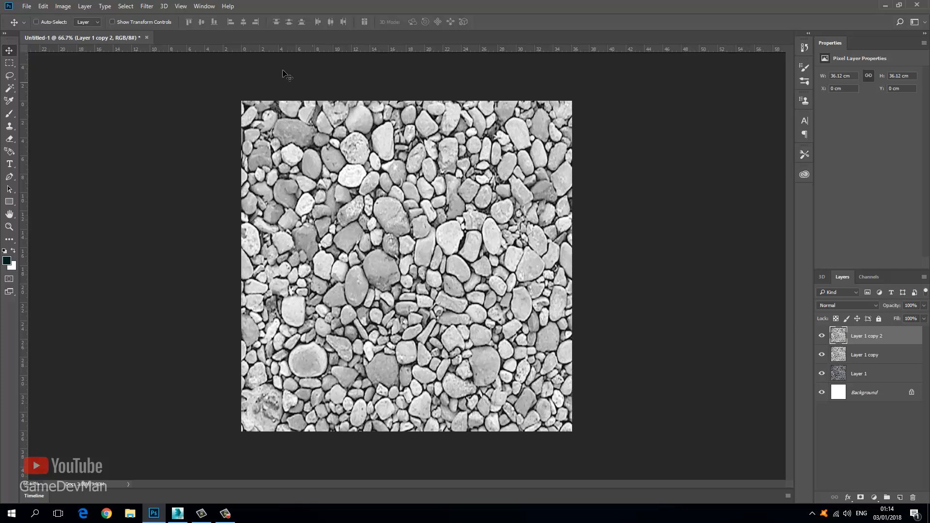
{"action": "left_click", "coordinate": [147, 7]}
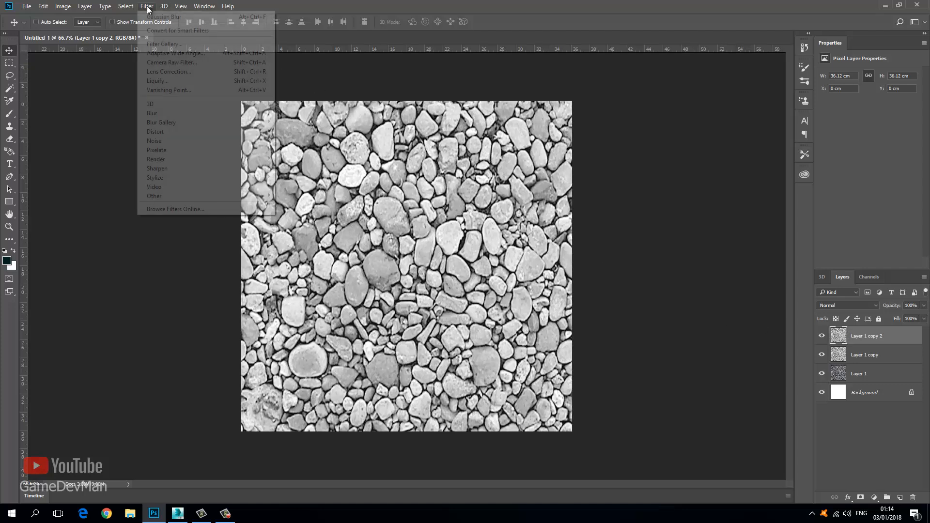
{"action": "mouse_move", "coordinate": [148, 6]}
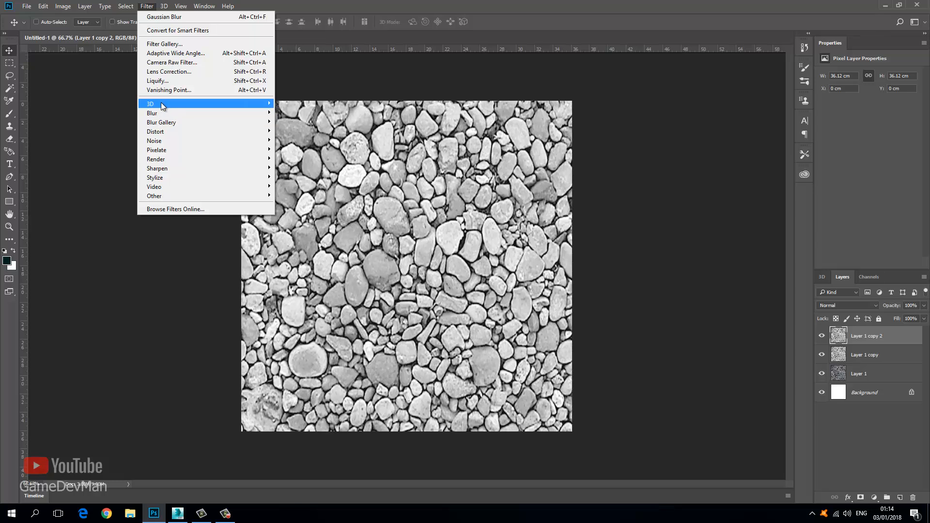
{"action": "mouse_move", "coordinate": [262, 103]}
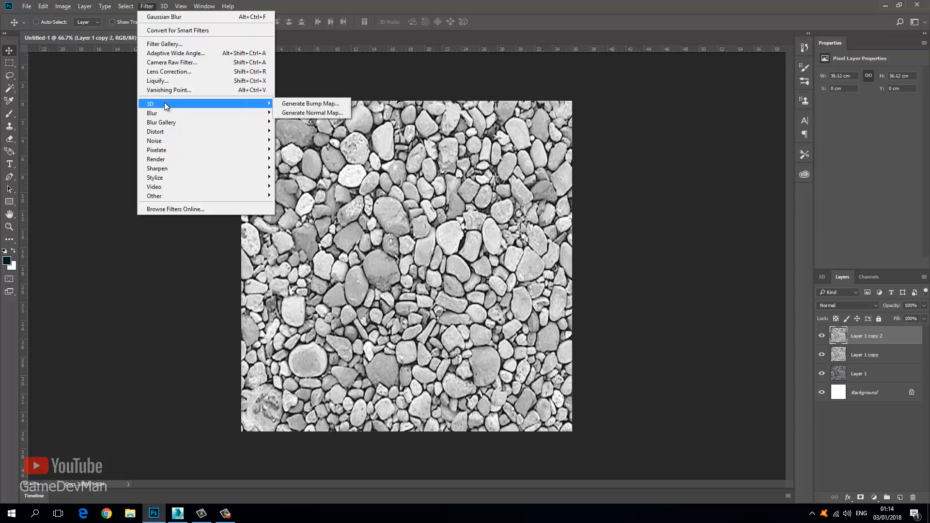
{"action": "left_click", "coordinate": [291, 105]}
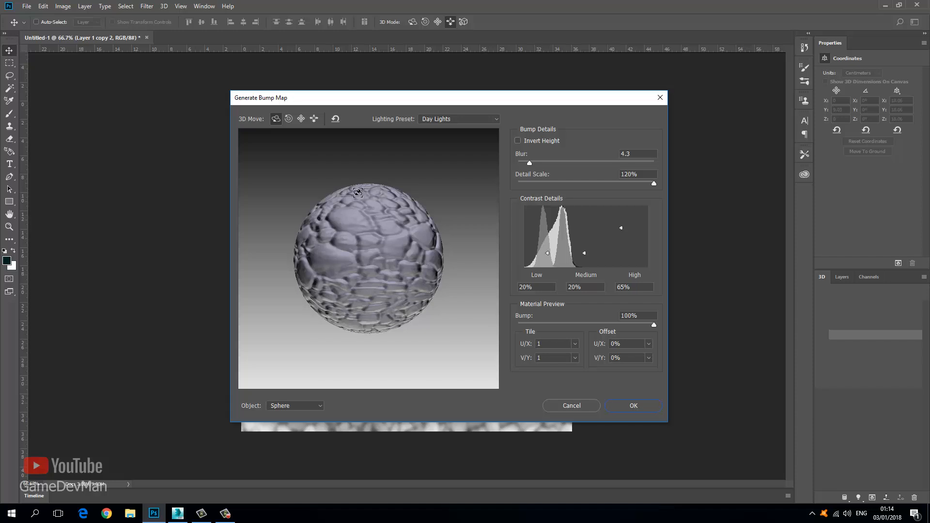
Set the bump map's high contrast detail to 63% and its blur to 4.8, checking the preview sphere.
{"action": "mouse_move", "coordinate": [405, 263]}
{"action": "left_mouse_down"}
{"action": "mouse_move", "coordinate": [395, 267]}
{"action": "mouse_move", "coordinate": [407, 270]}
{"action": "left_mouse_up"}
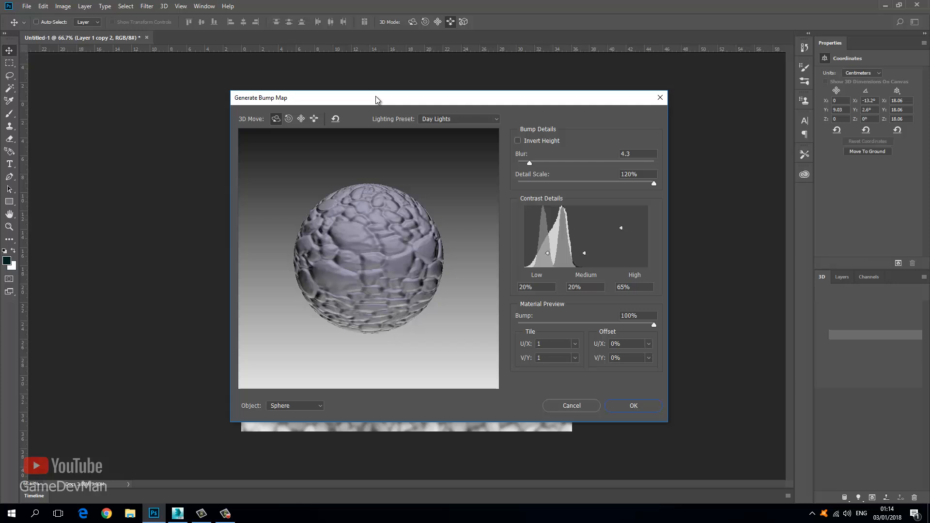
{"action": "left_click_drag", "start_coordinate": [376, 97], "coordinate": [449, 100]}
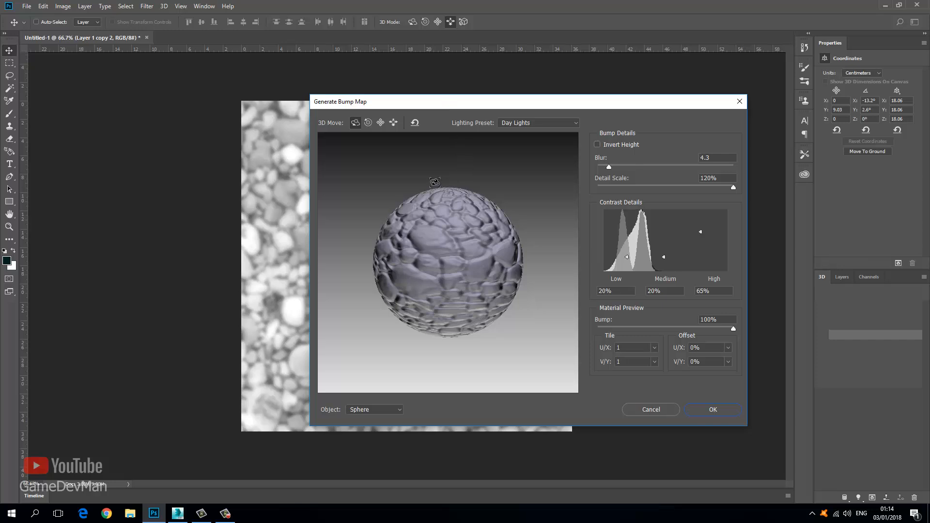
{"action": "left_click_drag", "start_coordinate": [461, 260], "coordinate": [448, 259]}
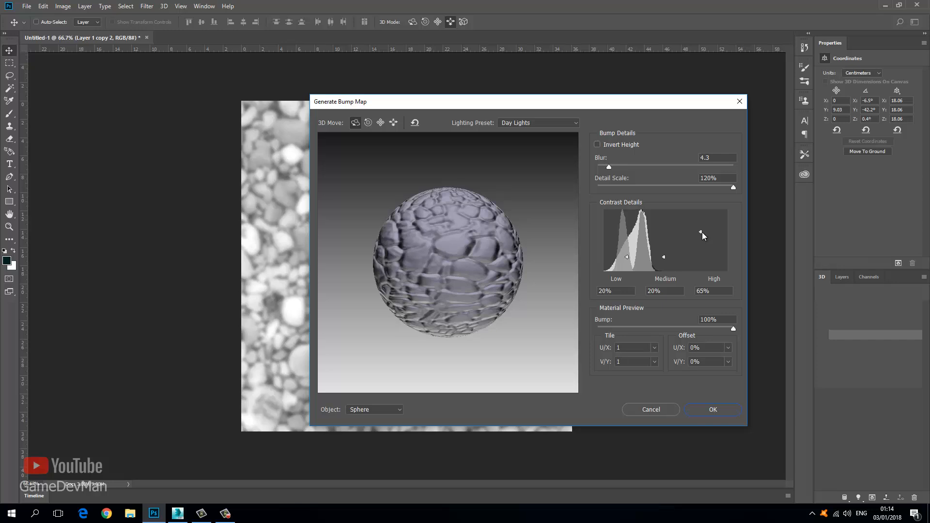
{"action": "mouse_move", "coordinate": [701, 232]}
{"action": "left_mouse_down"}
{"action": "mouse_move", "coordinate": [702, 257]}
{"action": "mouse_move", "coordinate": [702, 223]}
{"action": "mouse_move", "coordinate": [701, 241]}
{"action": "mouse_move", "coordinate": [701, 234]}
{"action": "left_mouse_up"}
{"action": "mouse_move", "coordinate": [611, 167]}
{"action": "left_mouse_down"}
{"action": "mouse_move", "coordinate": [620, 167]}
{"action": "mouse_move", "coordinate": [608, 169]}
{"action": "left_mouse_up"}
{"action": "mouse_move", "coordinate": [608, 168]}
{"action": "left_mouse_down"}
{"action": "mouse_move", "coordinate": [630, 170]}
{"action": "mouse_move", "coordinate": [603, 168]}
{"action": "left_mouse_up"}
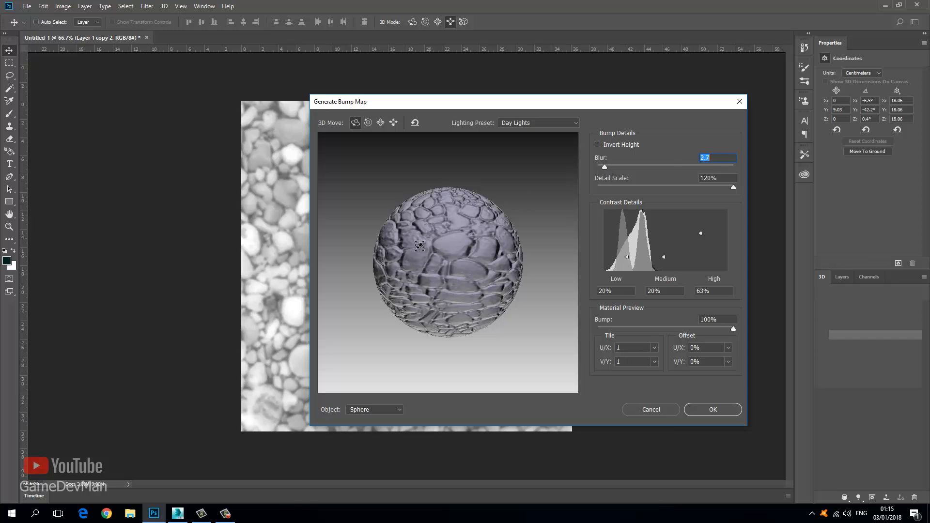
{"action": "left_click_drag", "start_coordinate": [417, 246], "coordinate": [460, 253]}
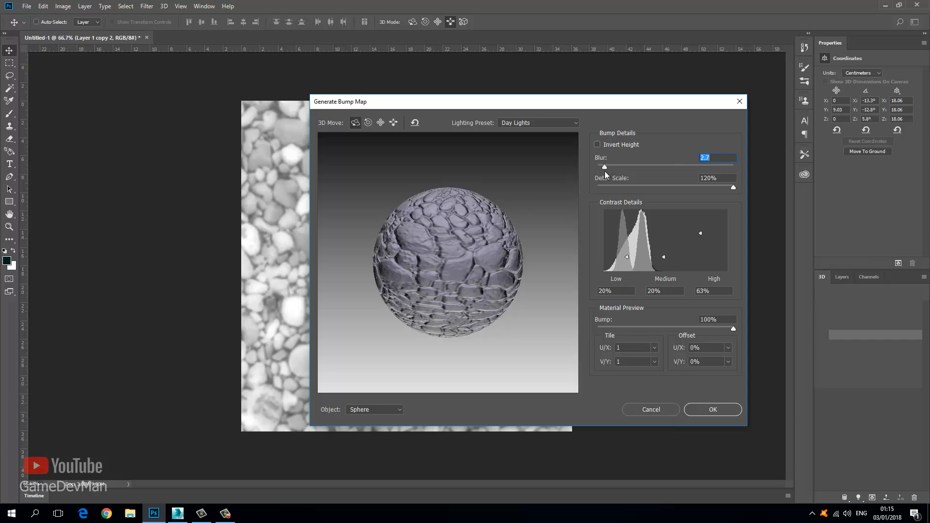
{"action": "left_click_drag", "start_coordinate": [606, 167], "coordinate": [610, 167]}
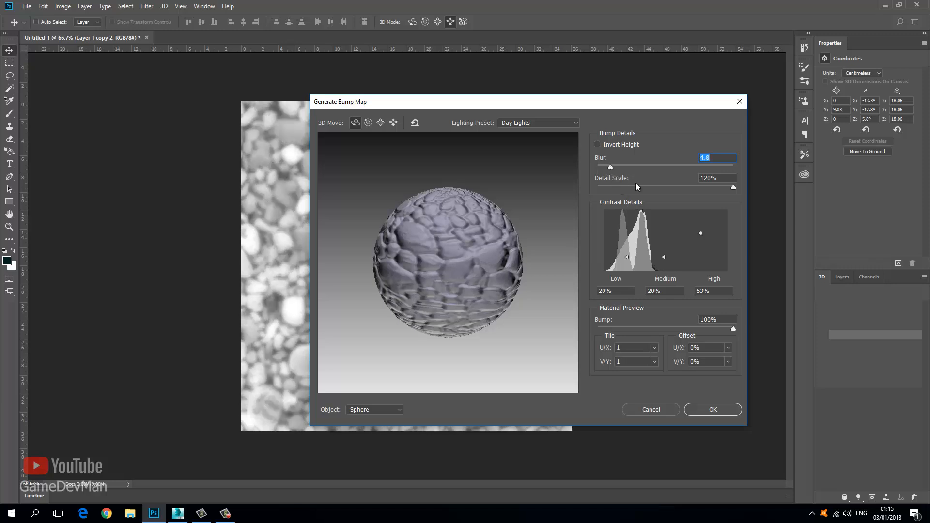
Set the bump map's detail scale to 111%, generate the map and return to the layer list.
{"action": "left_click", "coordinate": [718, 159]}
{"action": "left_click_drag", "start_coordinate": [630, 187], "coordinate": [624, 188]}
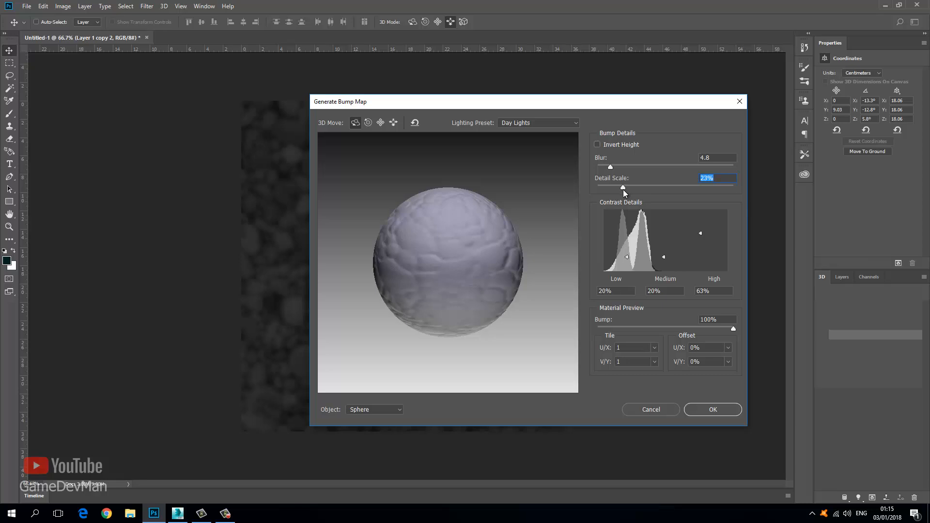
{"action": "left_click_drag", "start_coordinate": [692, 188], "coordinate": [707, 187]}
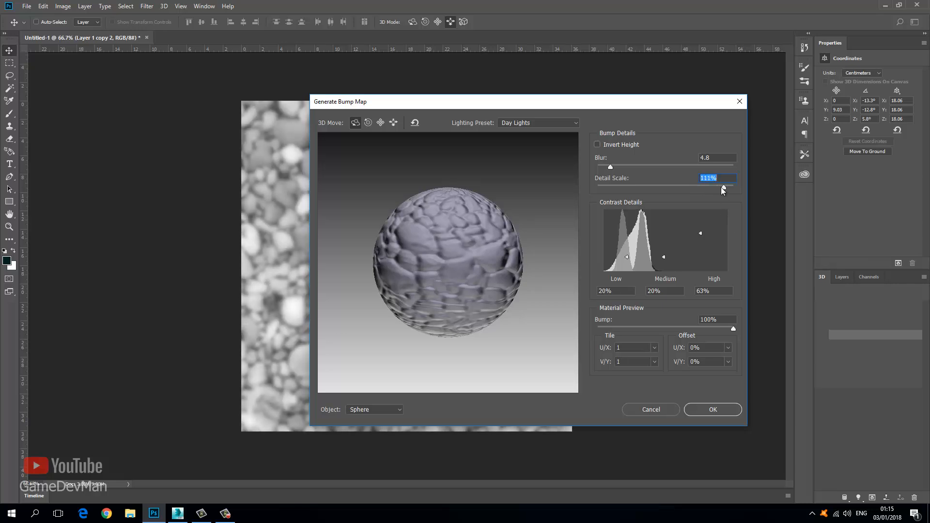
{"action": "left_click", "coordinate": [705, 409]}
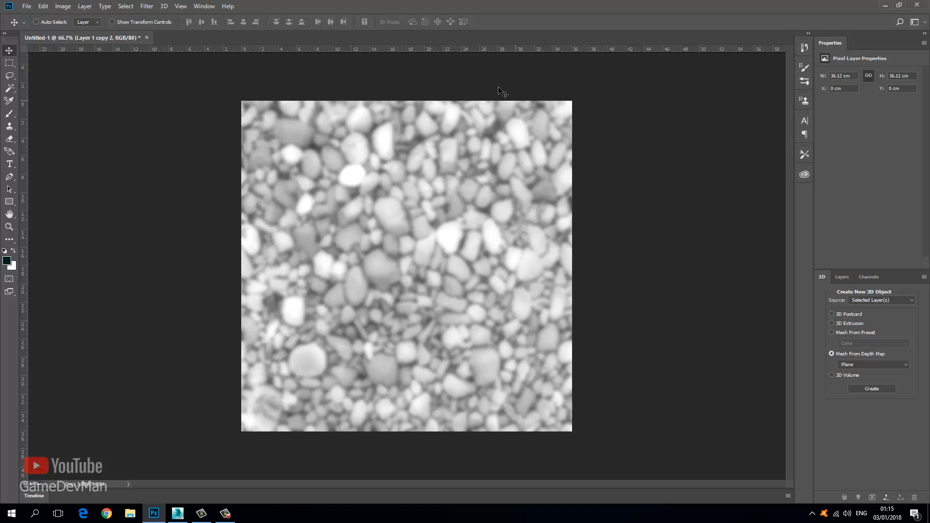
{"action": "left_click", "coordinate": [840, 276]}
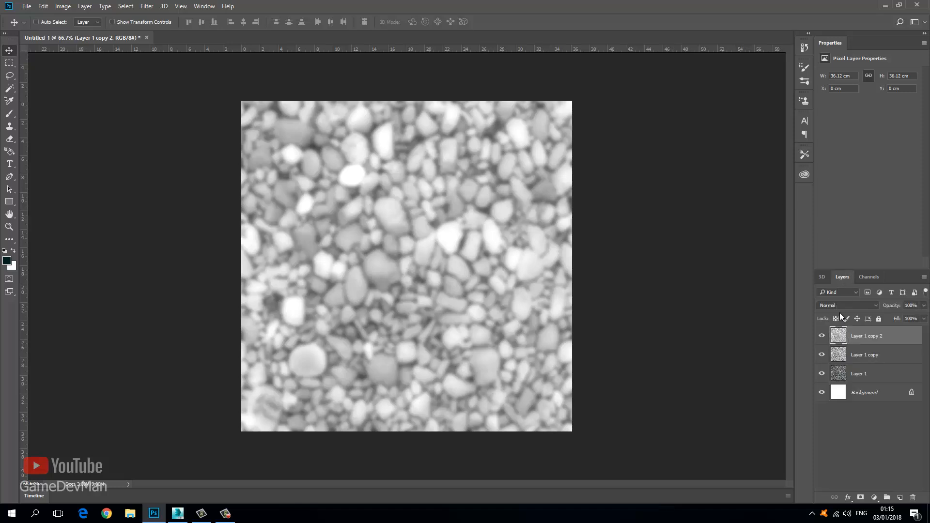
Move Layer 1 copy above Layer 1 copy 2 and apply a Gaussian Blur with a 2.5-pixel radius to it.
{"action": "left_click", "coordinate": [887, 362]}
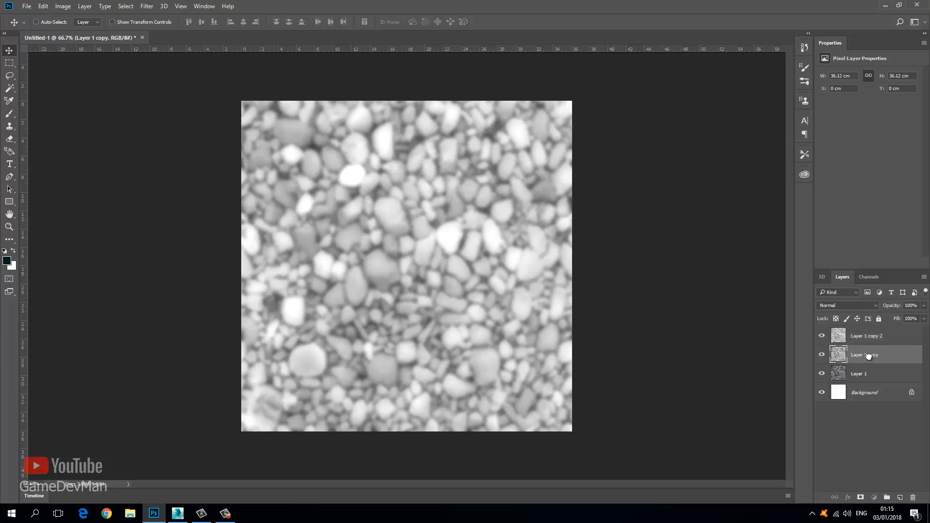
{"action": "left_click_drag", "start_coordinate": [868, 356], "coordinate": [870, 335]}
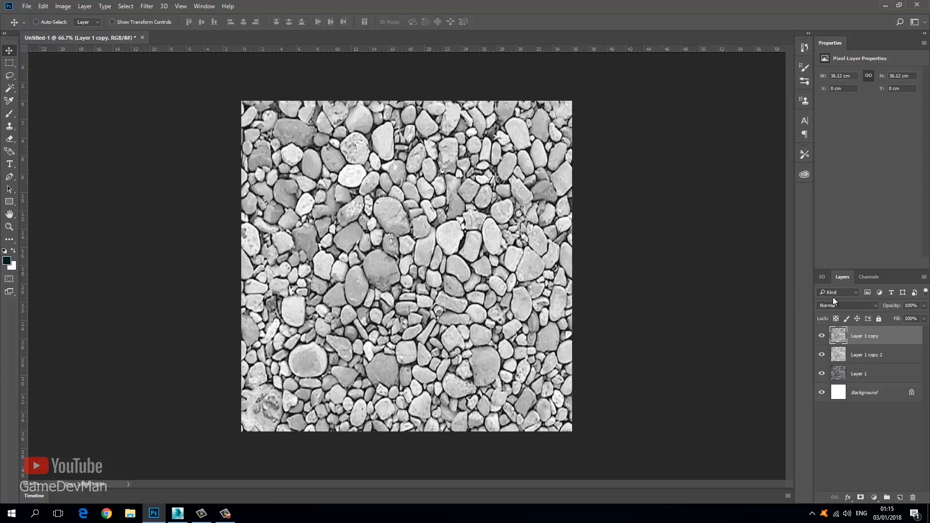
{"action": "left_click", "coordinate": [145, 7]}
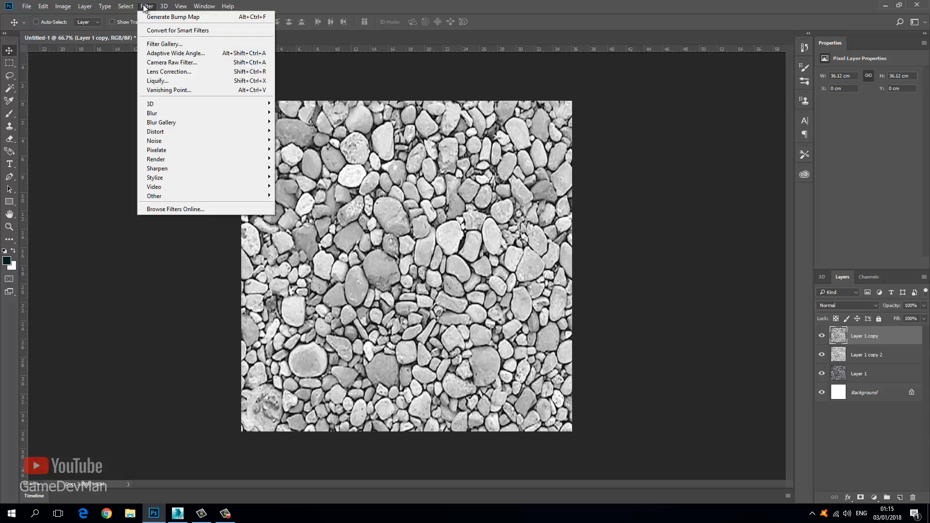
{"action": "mouse_move", "coordinate": [192, 115]}
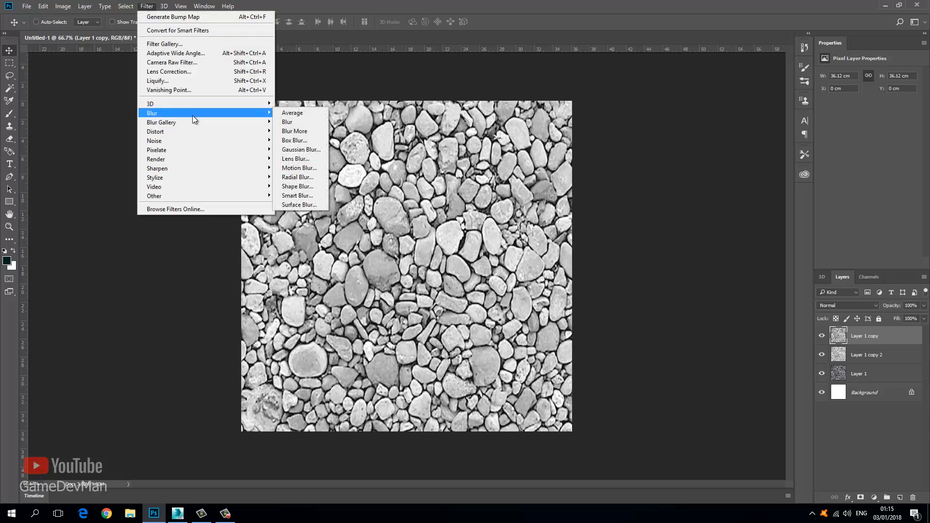
{"action": "left_click", "coordinate": [288, 150]}
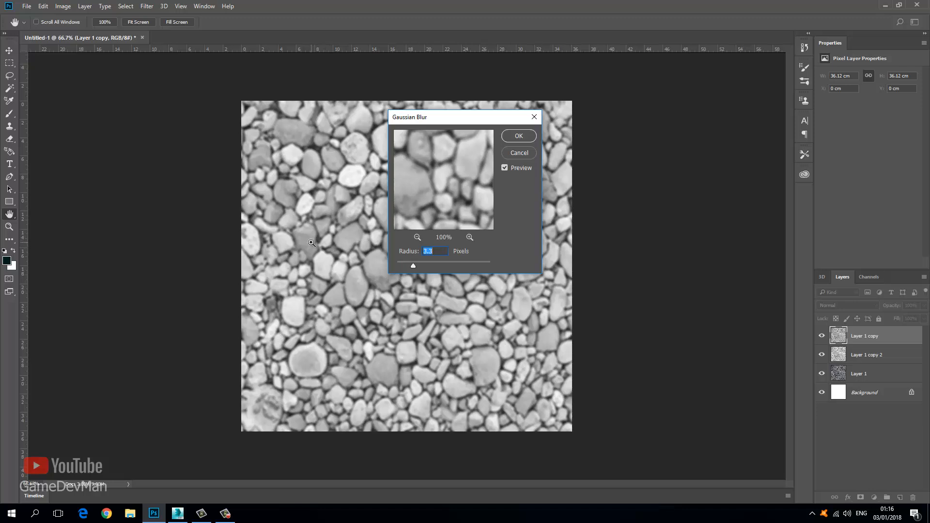
{"action": "left_click_drag", "start_coordinate": [416, 266], "coordinate": [410, 269]}
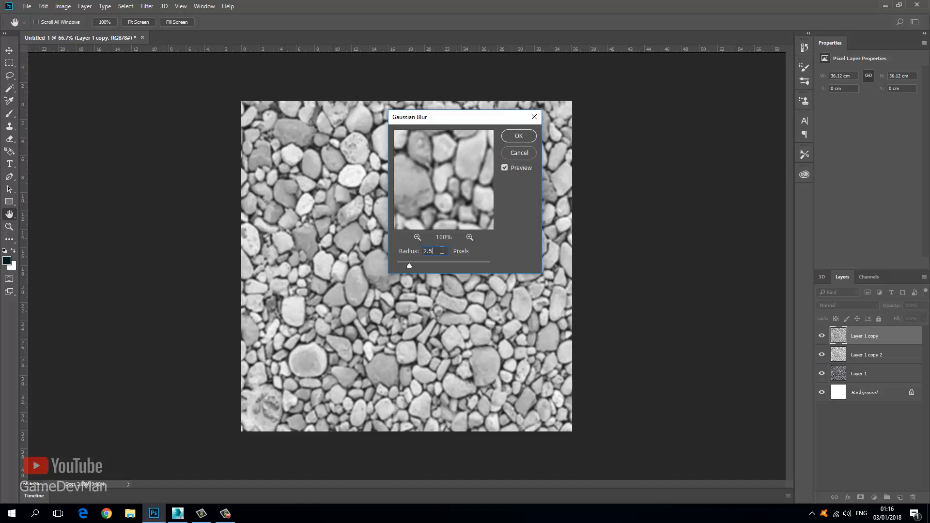
{"action": "left_click", "coordinate": [532, 137]}
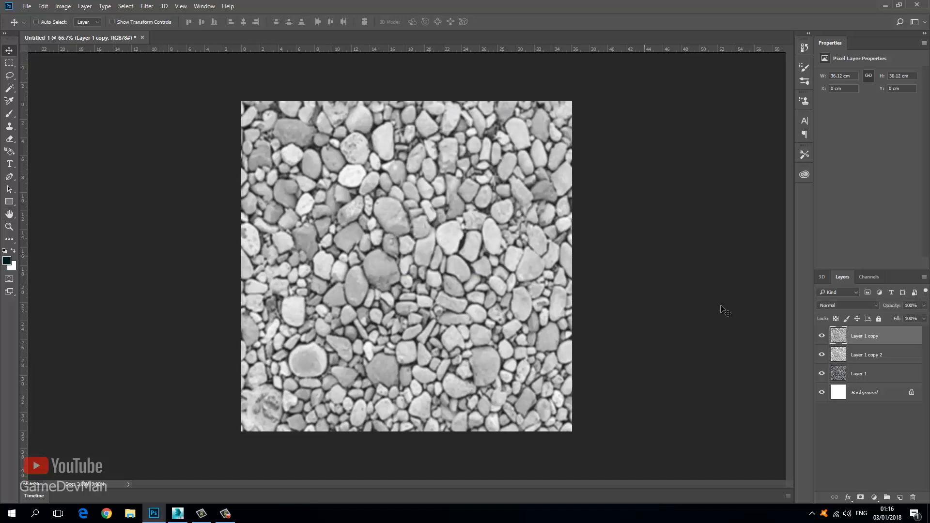
Try the Overlay blend mode on Layer 1 copy, and settle on Hard Light.
{"action": "left_click", "coordinate": [847, 306]}
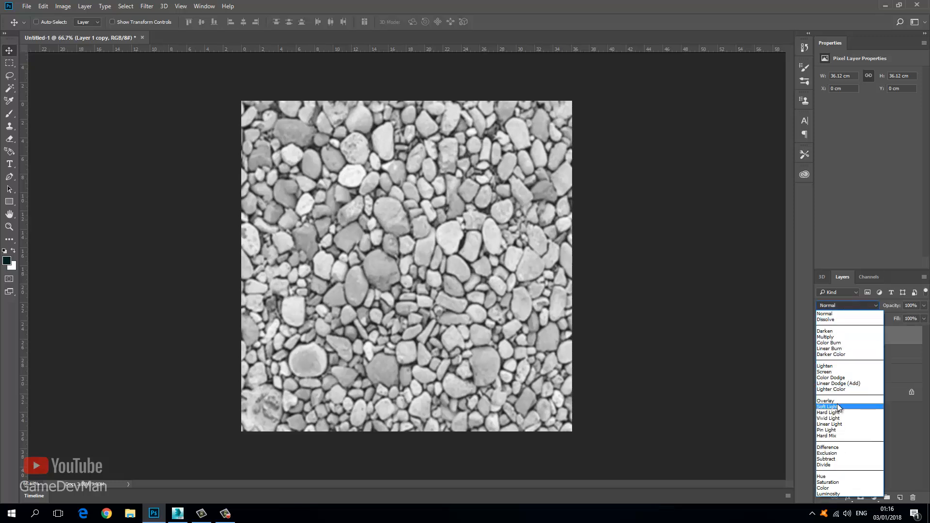
{"action": "left_click", "coordinate": [836, 402]}
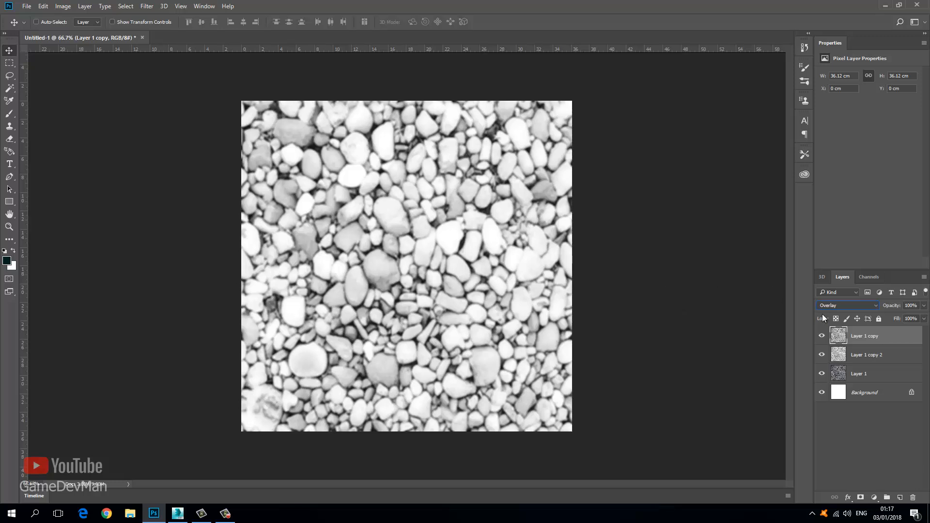
{"action": "left_click", "coordinate": [844, 307]}
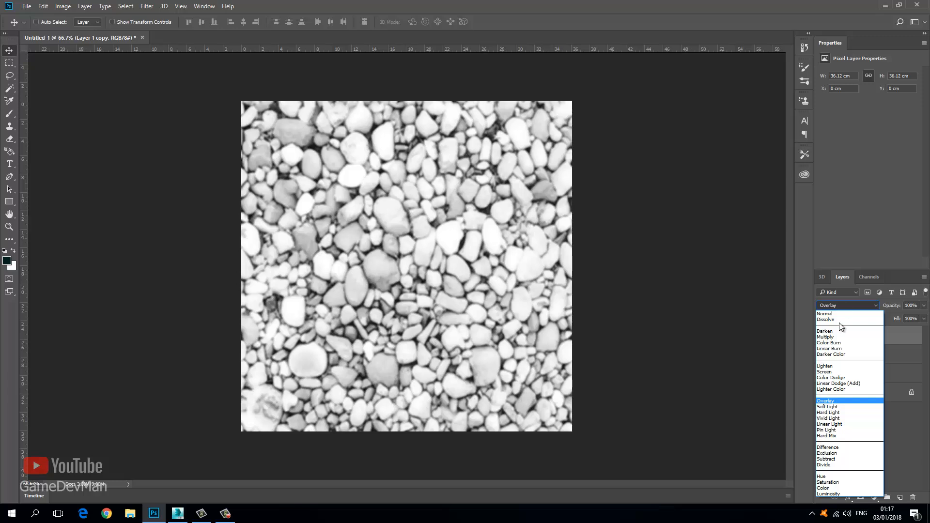
{"action": "left_click", "coordinate": [841, 413]}
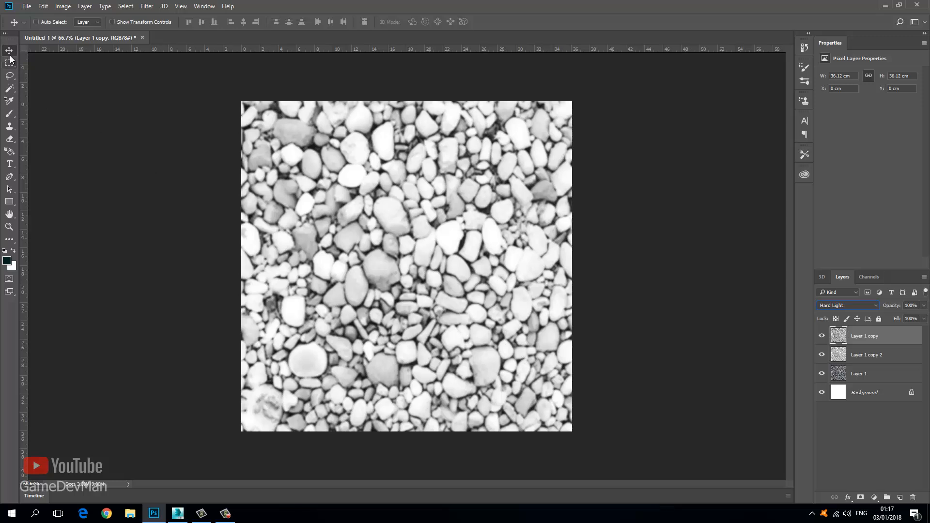
Merge Layer 1 copy and Layer 1 copy 2 into a single layer.
{"action": "left_click", "coordinate": [863, 358], "text": "shift"}
{"action": "right_click", "coordinate": [862, 359]}
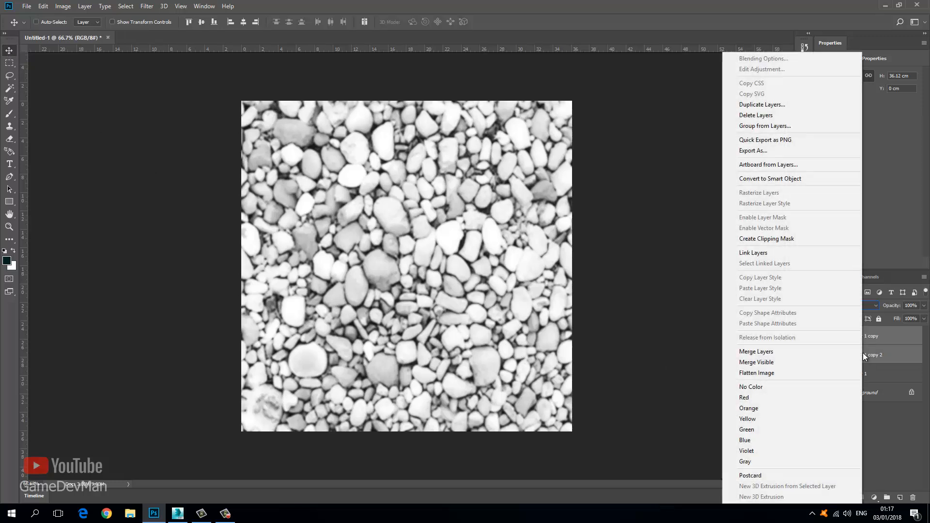
{"action": "left_click", "coordinate": [763, 356]}
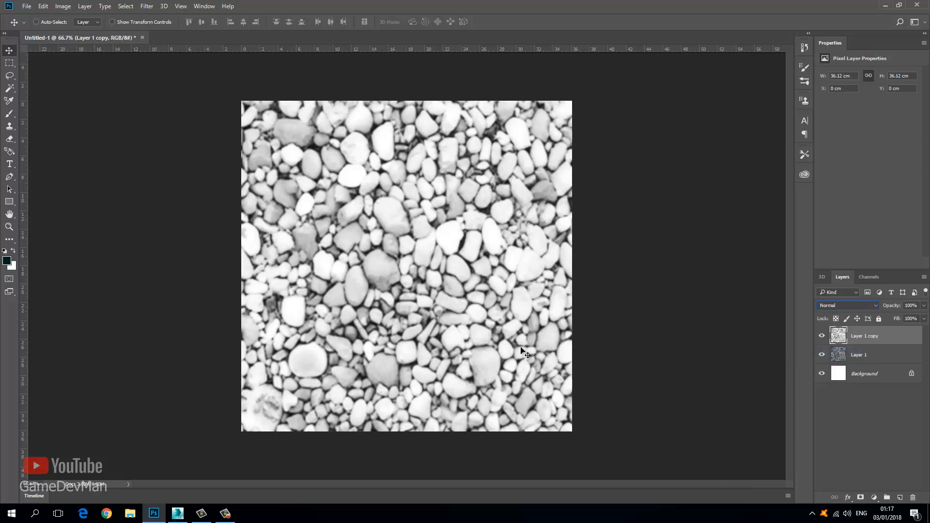
Save the merged grayscale image to the main Desktop folder as a Targa file named HightMap, accepting the Targa options.
{"action": "left_click", "coordinate": [26, 6]}
{"action": "left_click", "coordinate": [48, 112]}
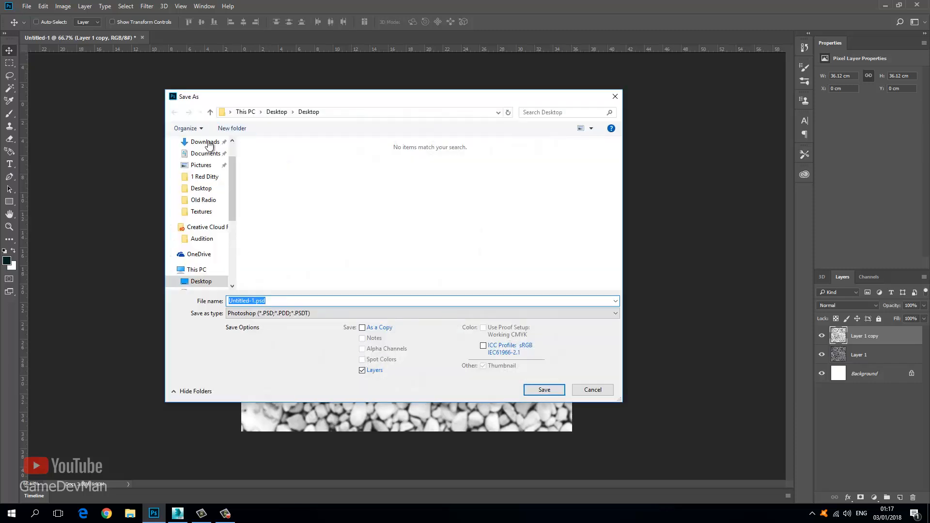
{"action": "left_click_drag", "start_coordinate": [232, 167], "coordinate": [226, 151]}
{"action": "left_click", "coordinate": [195, 163]}
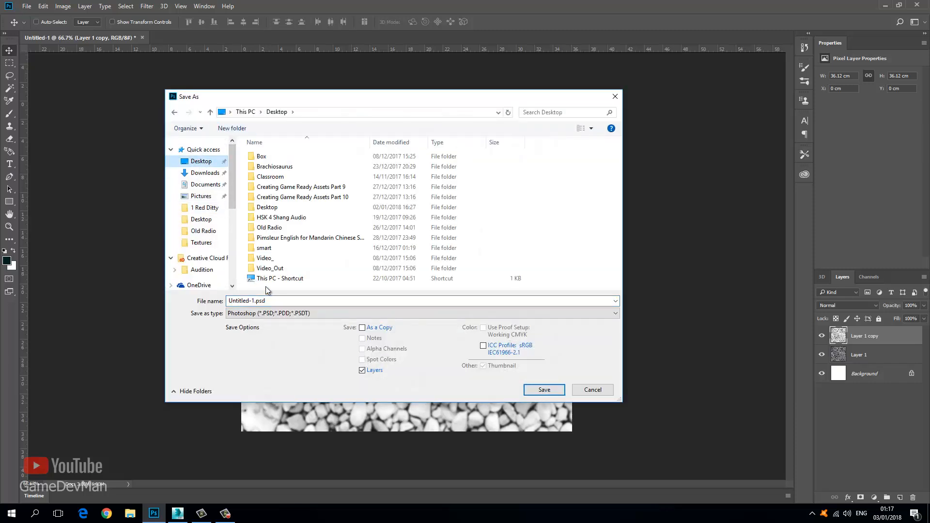
{"action": "left_click", "coordinate": [268, 302]}
{"action": "type", "text": "HightMap"}
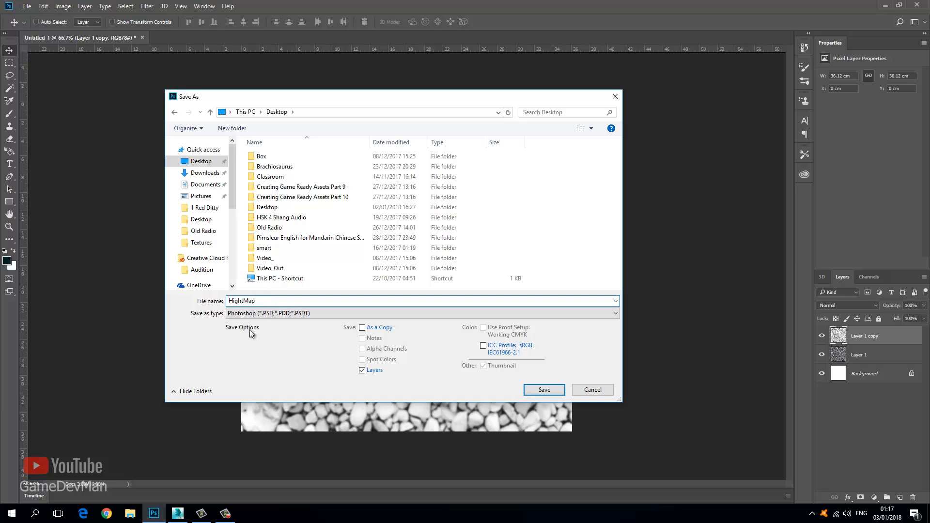
{"action": "left_click", "coordinate": [257, 314]}
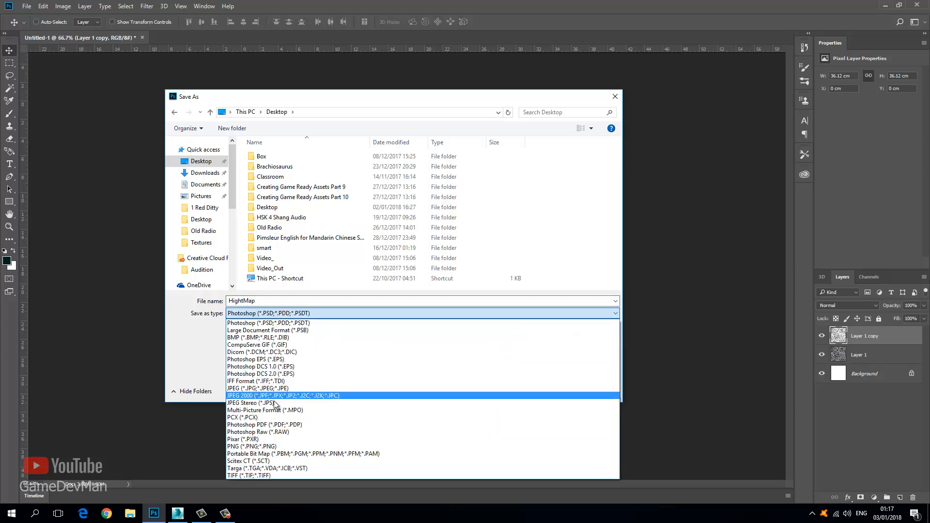
{"action": "left_click", "coordinate": [269, 468]}
{"action": "left_click", "coordinate": [538, 388]}
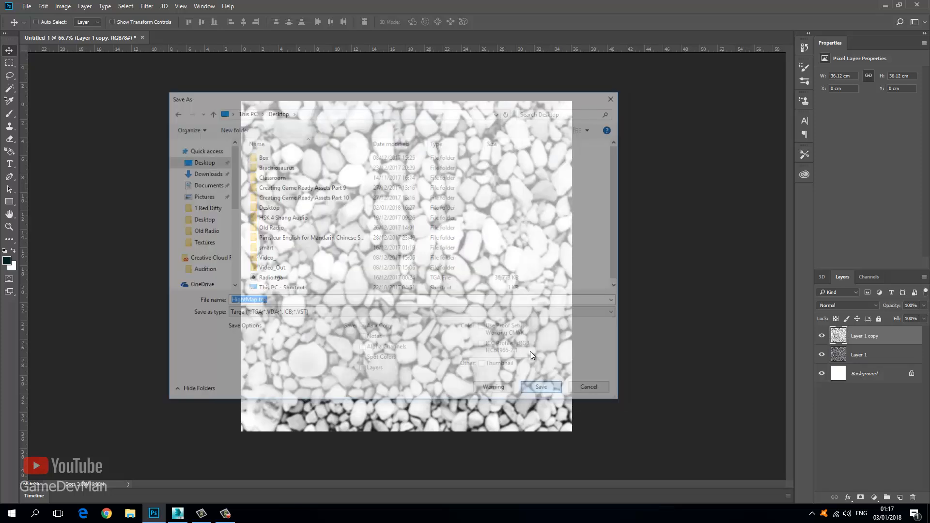
{"action": "left_click", "coordinate": [488, 166]}
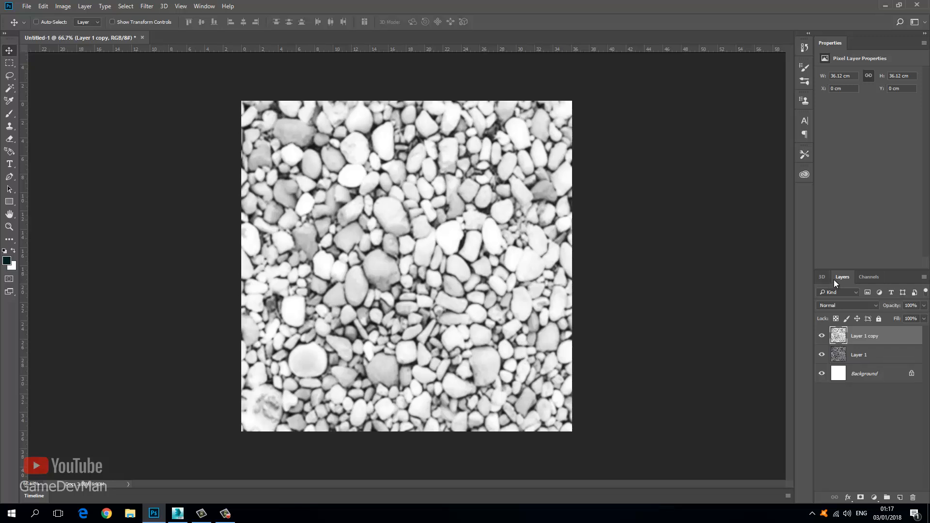
Create a new 3D object from the selected layer using Mesh From Depth Map with the Plane shape.
{"action": "left_click", "coordinate": [822, 277]}
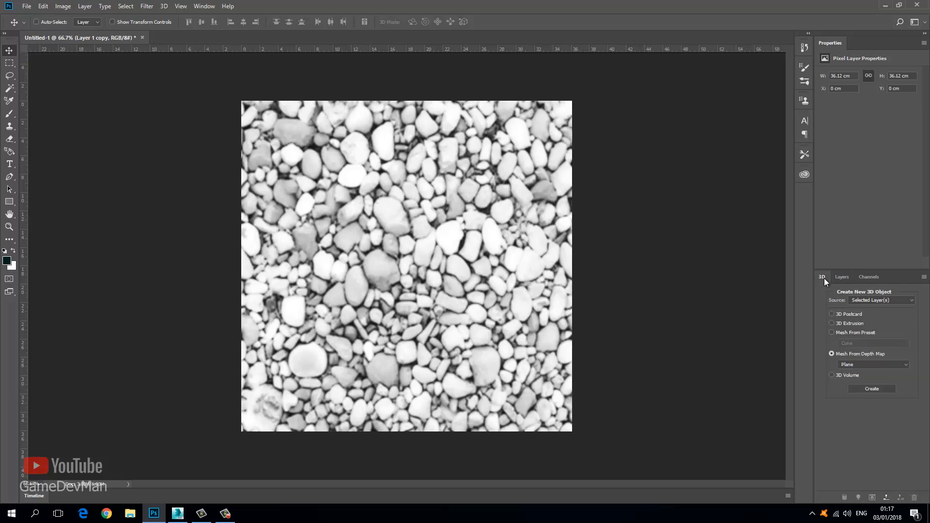
{"action": "left_click", "coordinate": [209, 8]}
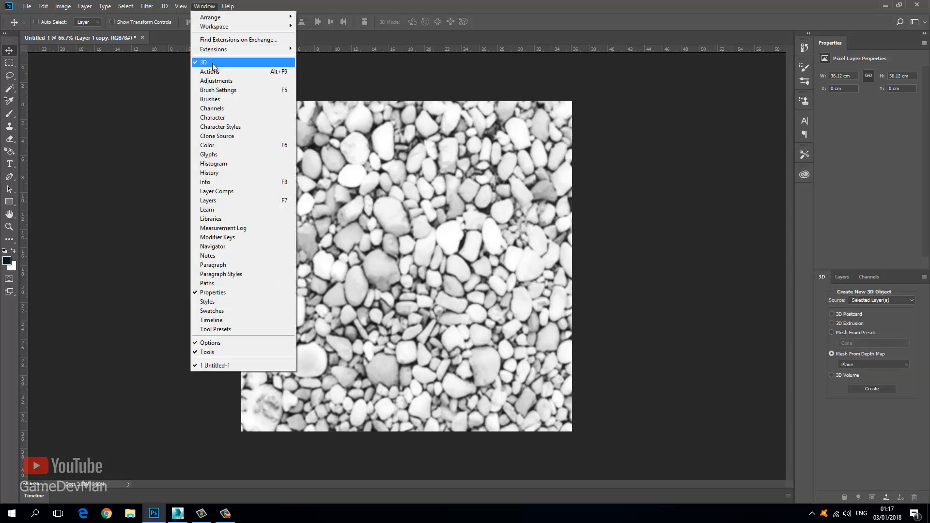
{"action": "left_click", "coordinate": [201, 5]}
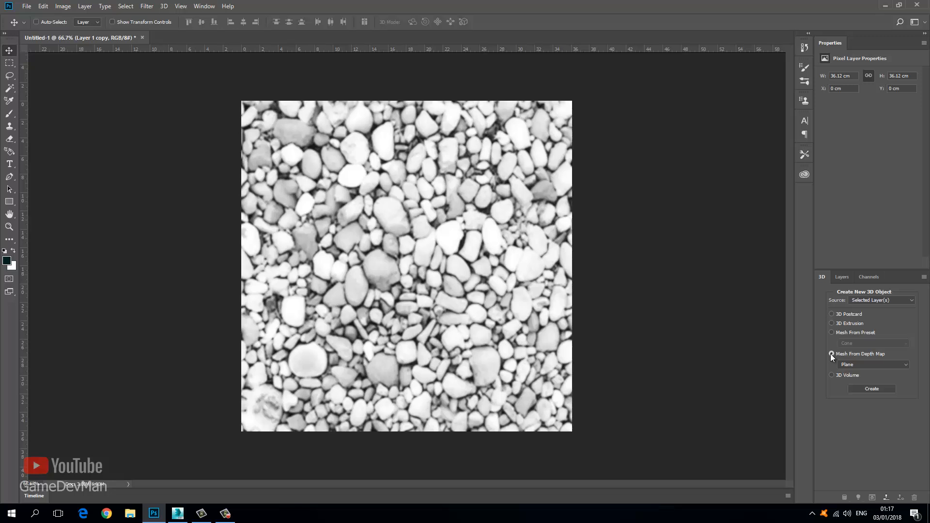
{"action": "left_click", "coordinate": [870, 390]}
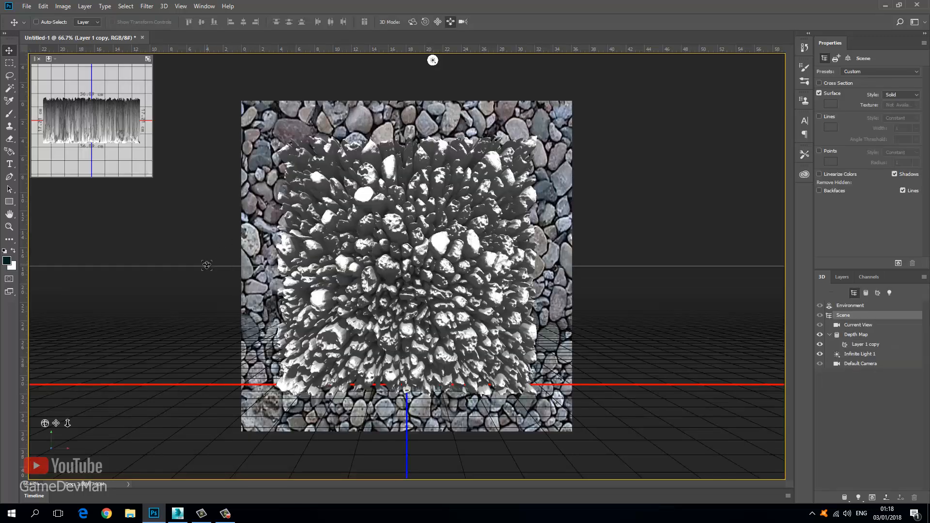
Hide the coloured pebble texture on Layer 1 and return to the 3D scene list.
{"action": "left_click", "coordinate": [841, 277]}
{"action": "left_click", "coordinate": [821, 410]}
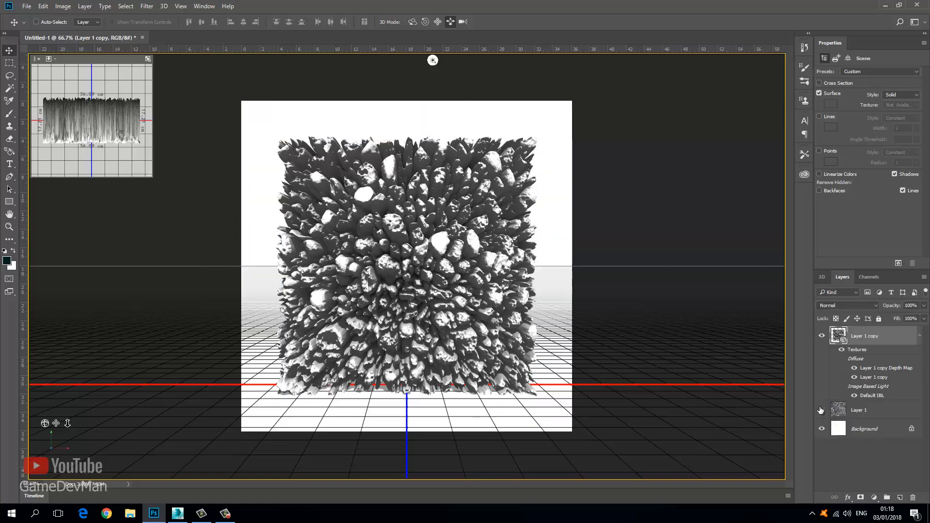
{"action": "left_click", "coordinate": [822, 278]}
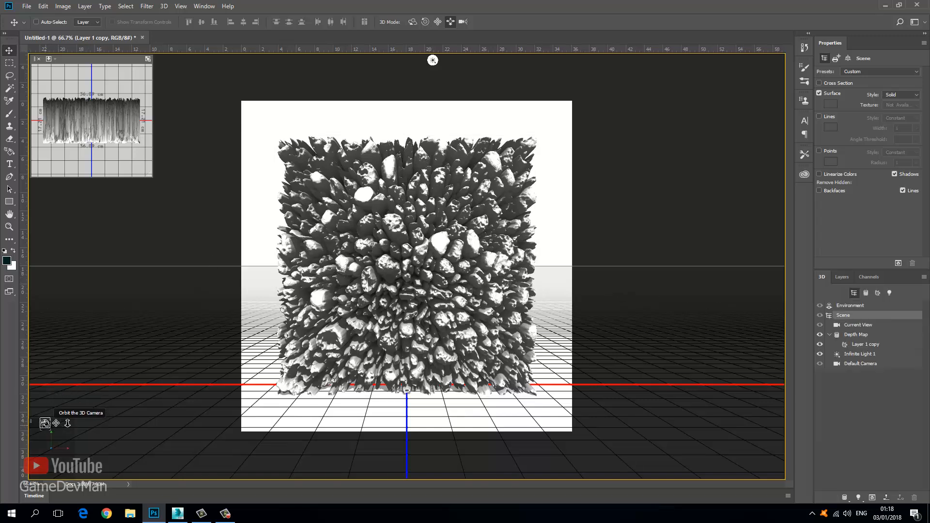
Flatten the depth map mesh by scaling it along Z to about 0.04.
{"action": "left_click_drag", "start_coordinate": [44, 423], "coordinate": [67, 432]}
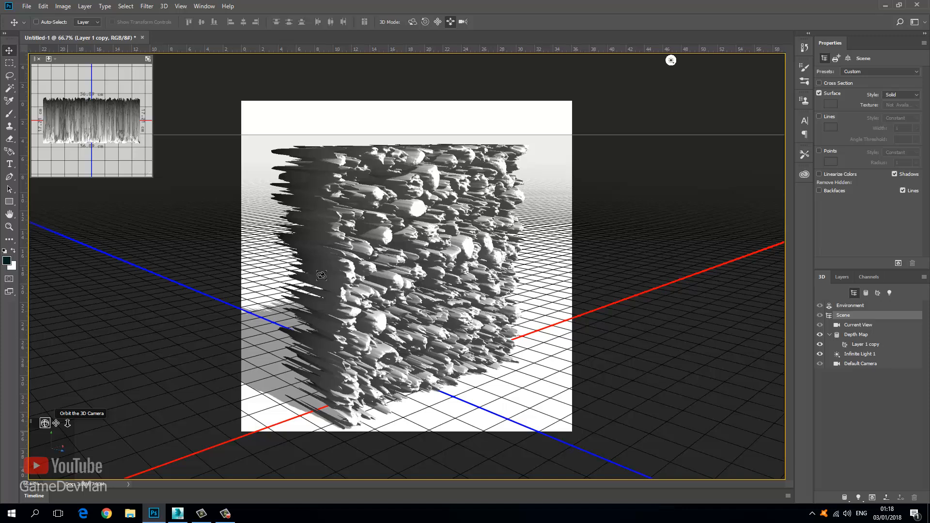
{"action": "left_click", "coordinate": [384, 234]}
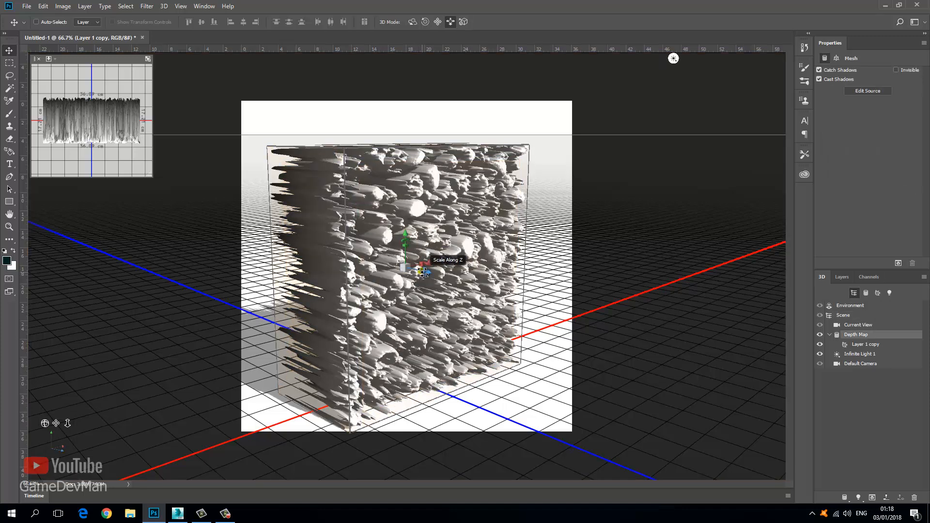
{"action": "left_click_drag", "start_coordinate": [422, 271], "coordinate": [371, 264]}
{"action": "left_click_drag", "start_coordinate": [368, 265], "coordinate": [368, 264]}
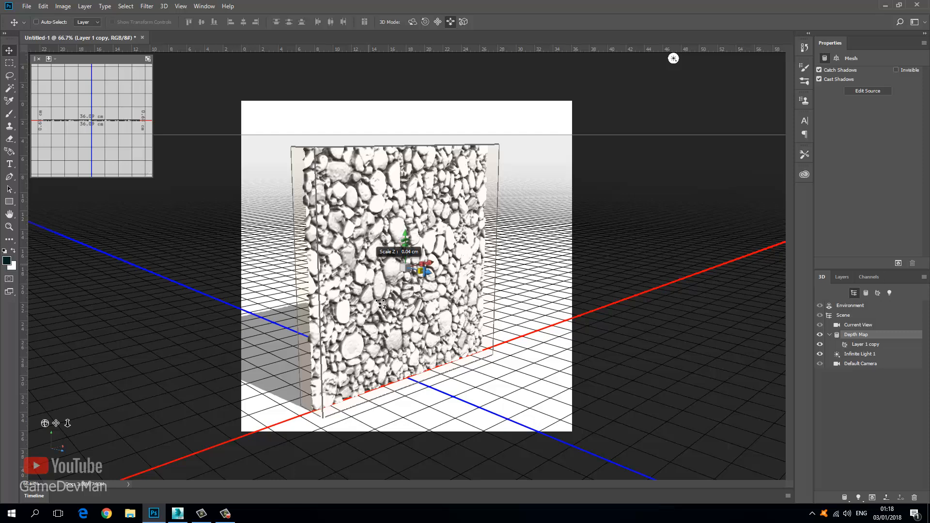
Switch to 3ds Max, close the Material Editor and set the plane's length and width segments to 500 each.
{"action": "left_click", "coordinate": [179, 511]}
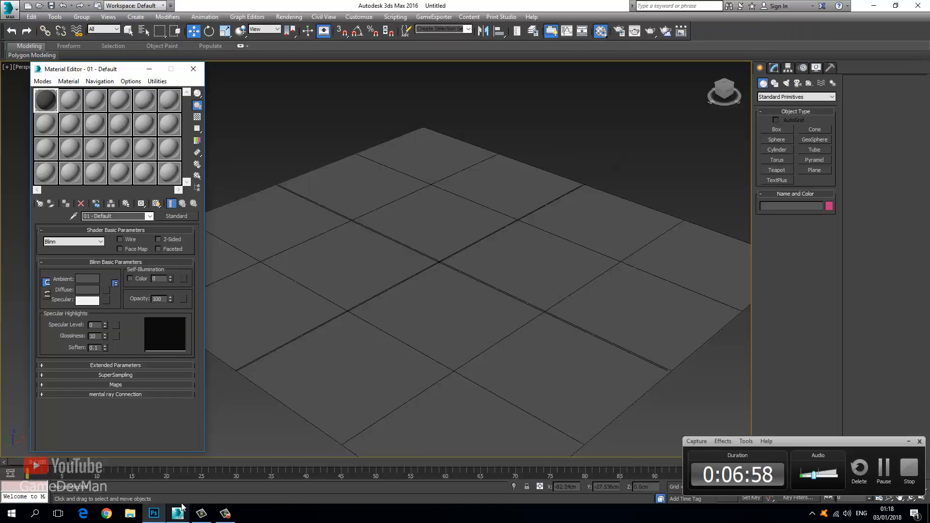
{"action": "left_click", "coordinate": [234, 214]}
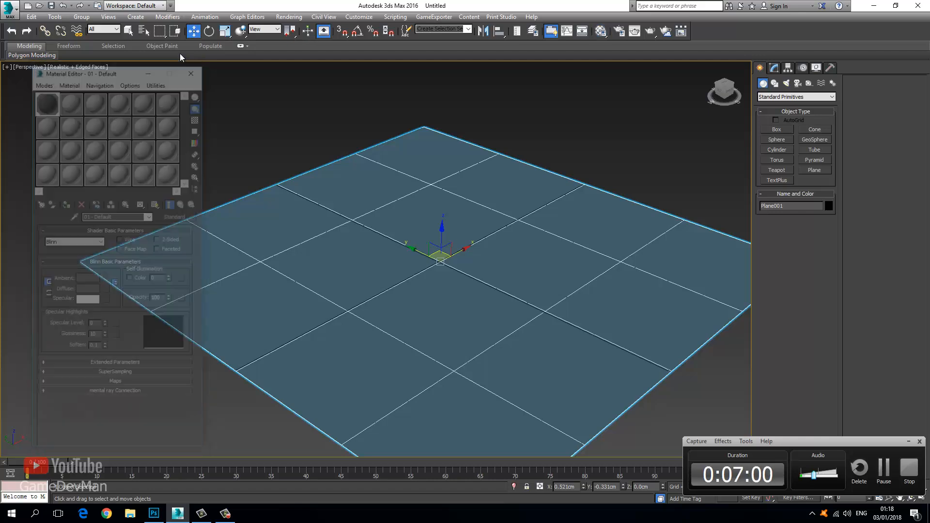
{"action": "left_click", "coordinate": [345, 129]}
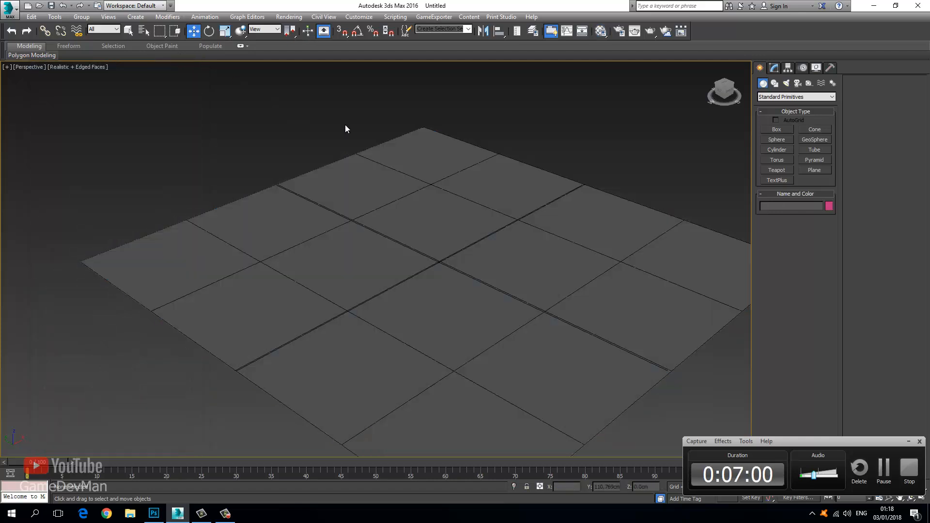
{"action": "left_click", "coordinate": [574, 180]}
{"action": "left_click", "coordinate": [773, 68]}
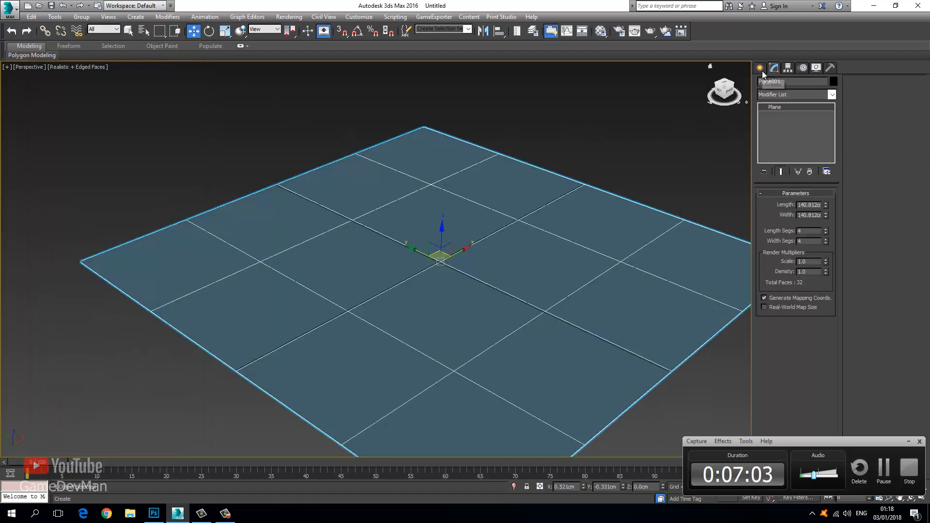
{"action": "left_click", "coordinate": [908, 441]}
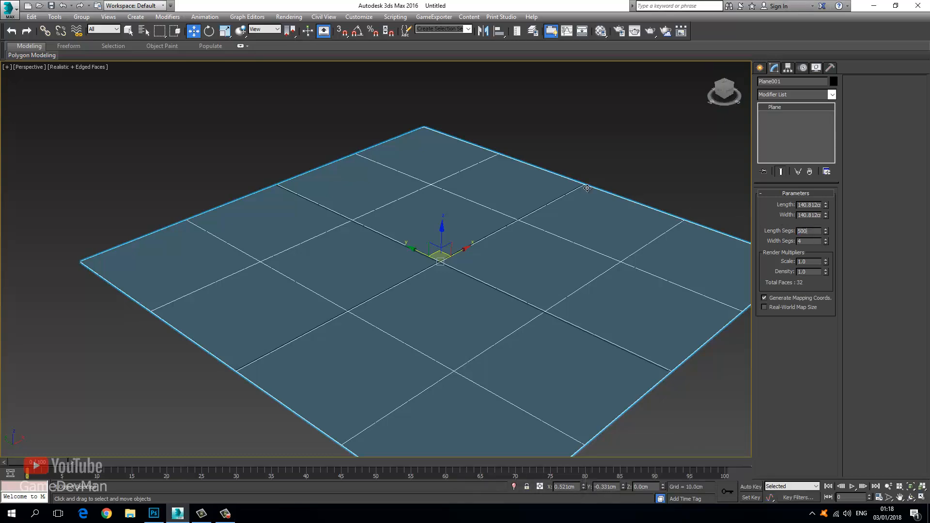
{"action": "key", "text": "Tab"}
{"action": "type", "text": "500"}
{"action": "key", "text": "Return"}
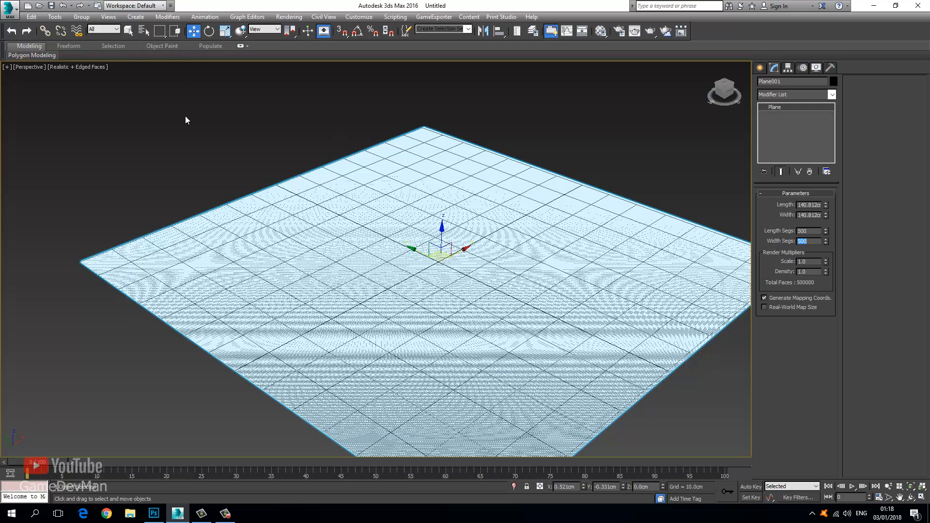
Reopen the Material Editor and load HightMap.tga from the Desktop as the diffuse bitmap of the 19 - Default material.
{"action": "left_click", "coordinate": [185, 118]}
{"action": "left_click", "coordinate": [301, 227]}
{"action": "key", "text": "m"}
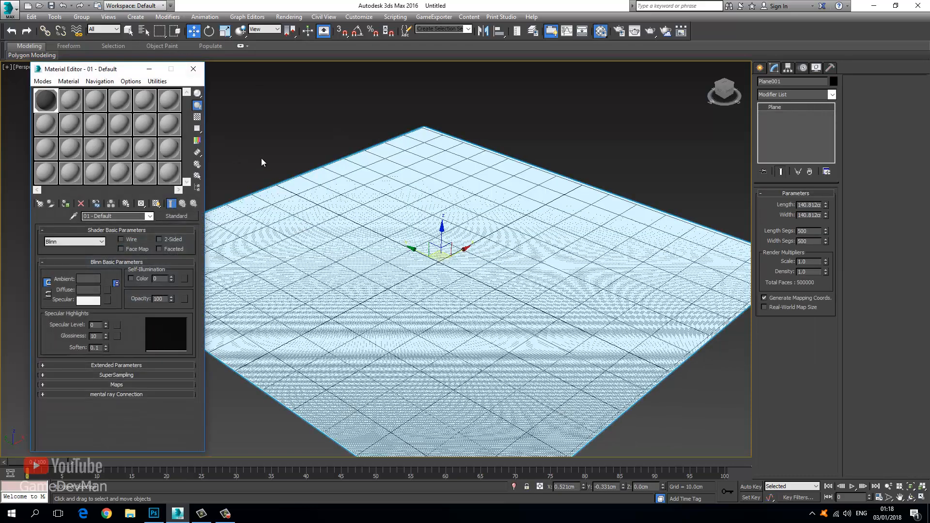
{"action": "left_click", "coordinate": [40, 165]}
{"action": "left_click", "coordinate": [108, 289]}
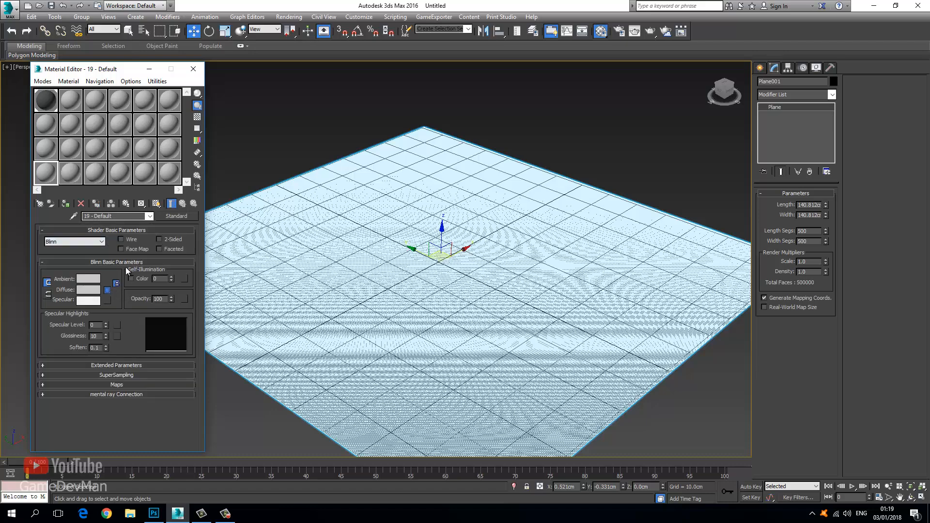
{"action": "double_click", "coordinate": [293, 155]}
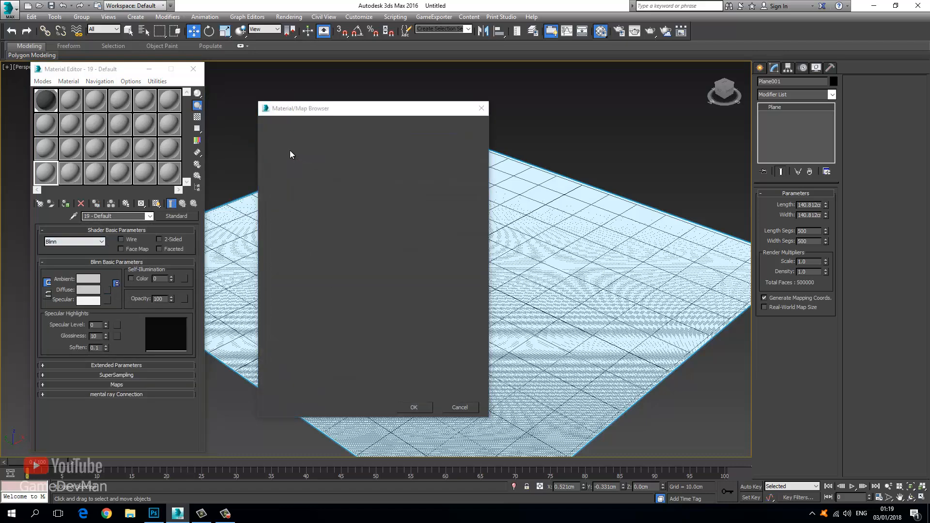
{"action": "left_click", "coordinate": [32, 92]}
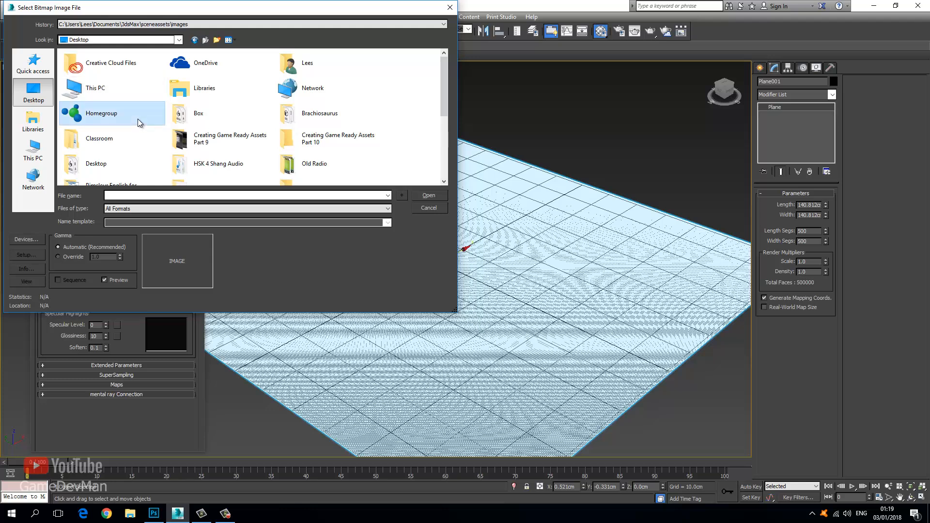
{"action": "left_click", "coordinate": [194, 167]}
{"action": "scroll", "coordinate": [195, 171], "scroll_direction": "down", "scroll_amount": 5}
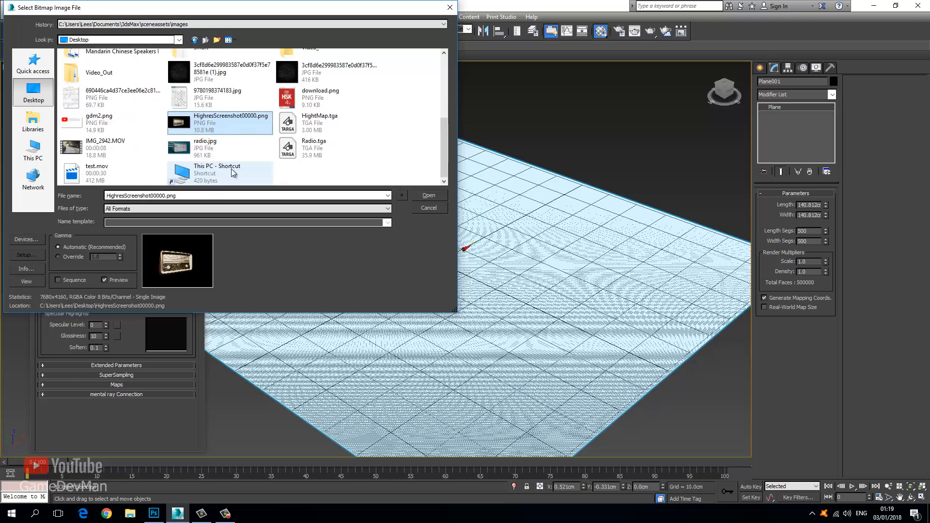
{"action": "left_click", "coordinate": [288, 125]}
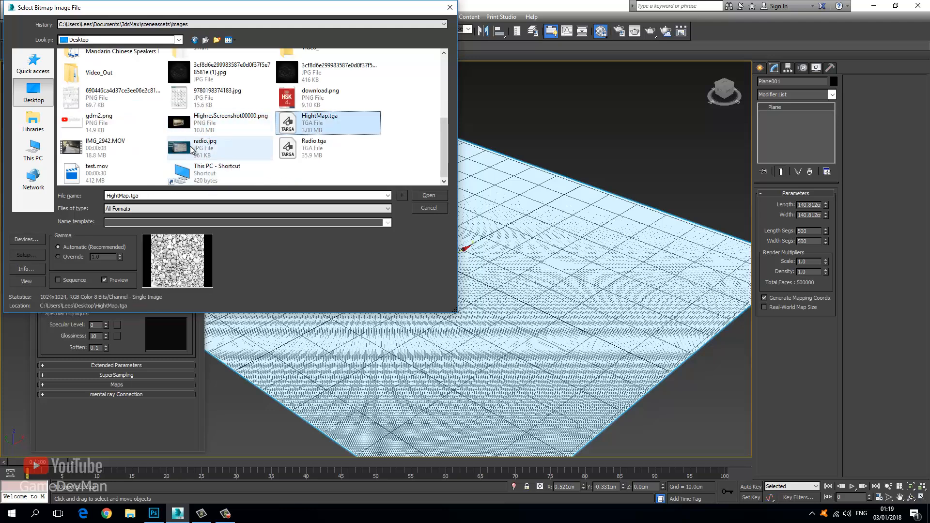
{"action": "double_click", "coordinate": [288, 125]}
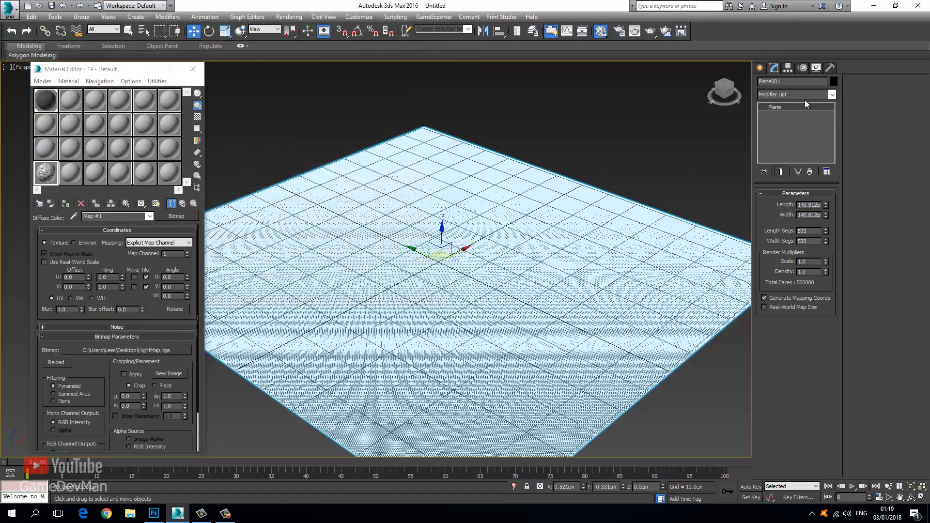
Add a Displace modifier to the plane and enable Luminance Center with a center value of 1.0.
{"action": "left_click", "coordinate": [815, 96]}
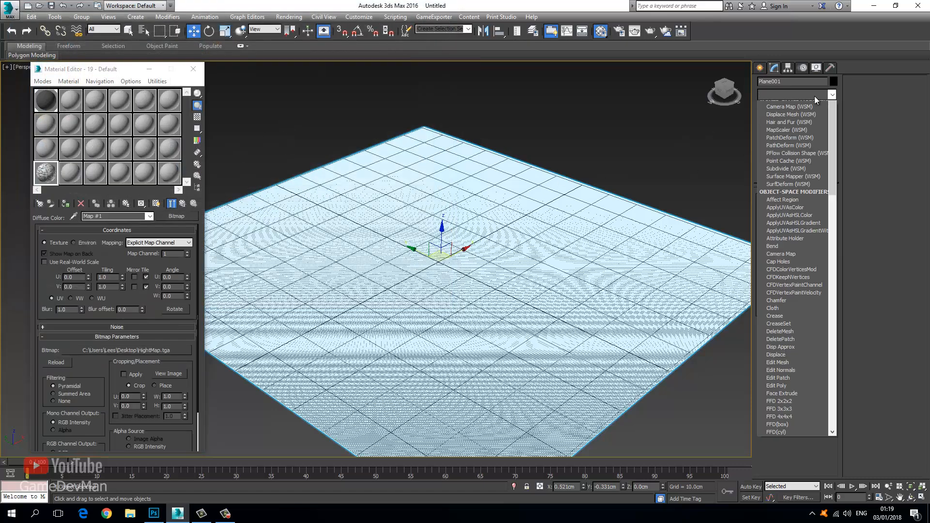
{"action": "key", "text": "d"}
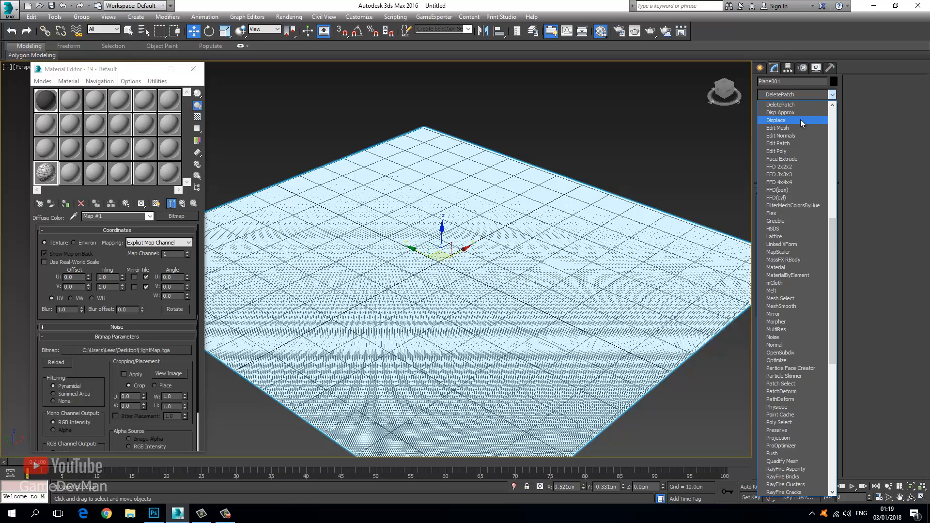
{"action": "left_click", "coordinate": [800, 119]}
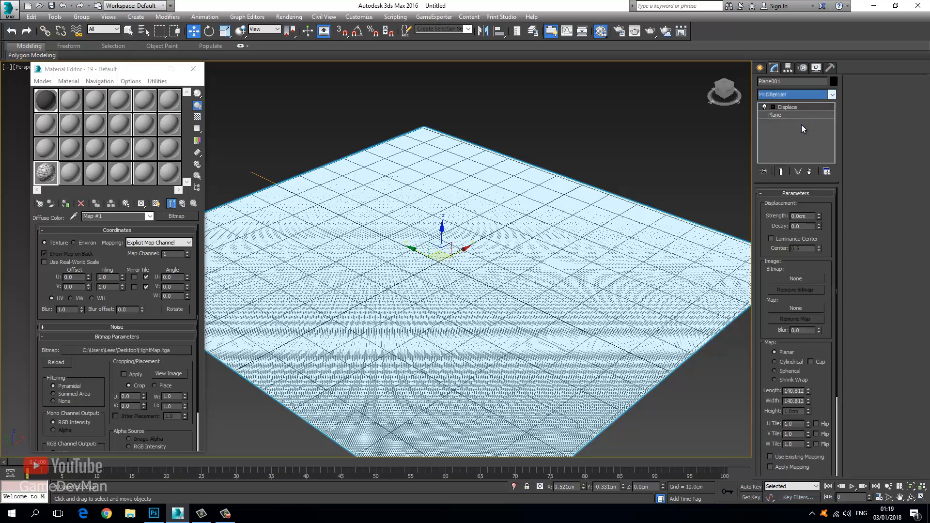
{"action": "left_click", "coordinate": [786, 240]}
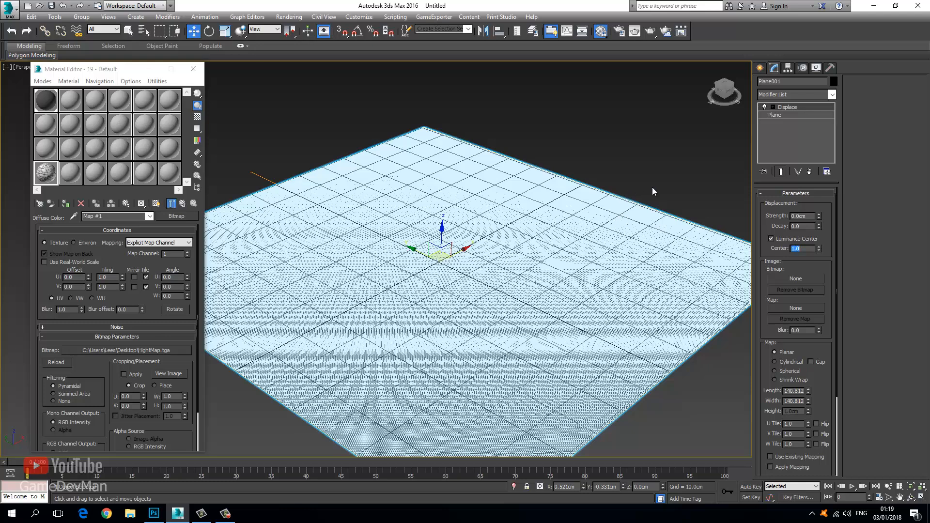
Instance the height map from the material's diffuse channel into the Displace modifier's Map and set the strength to about 1.66 cm.
{"action": "left_click", "coordinate": [182, 205]}
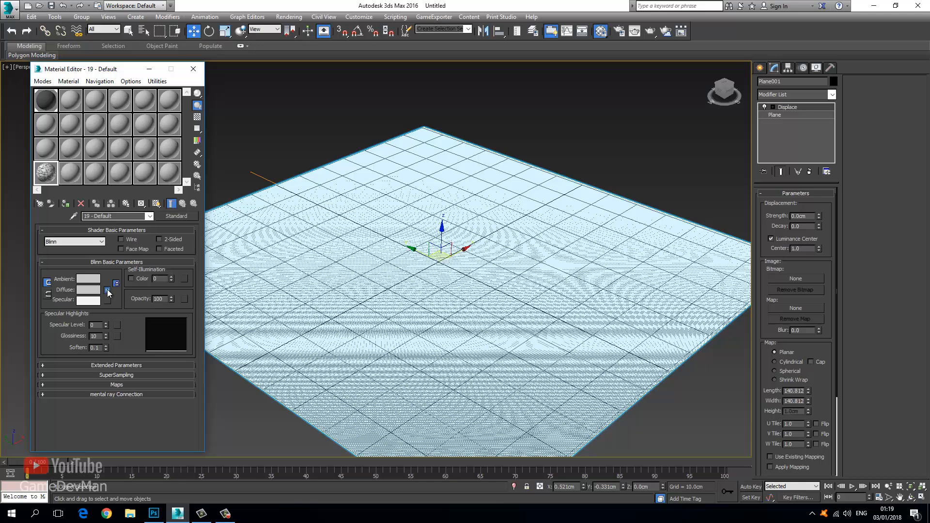
{"action": "left_click_drag", "start_coordinate": [107, 288], "coordinate": [789, 307]}
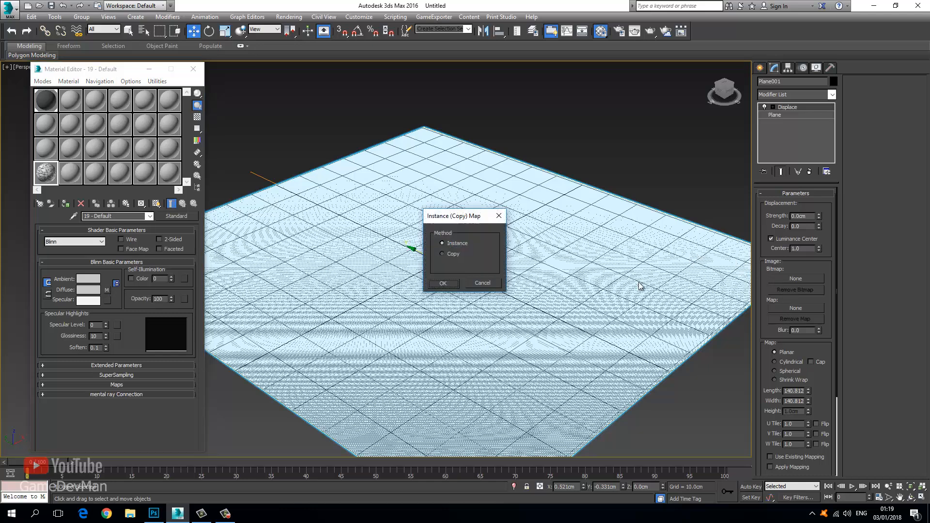
{"action": "left_click", "coordinate": [452, 282]}
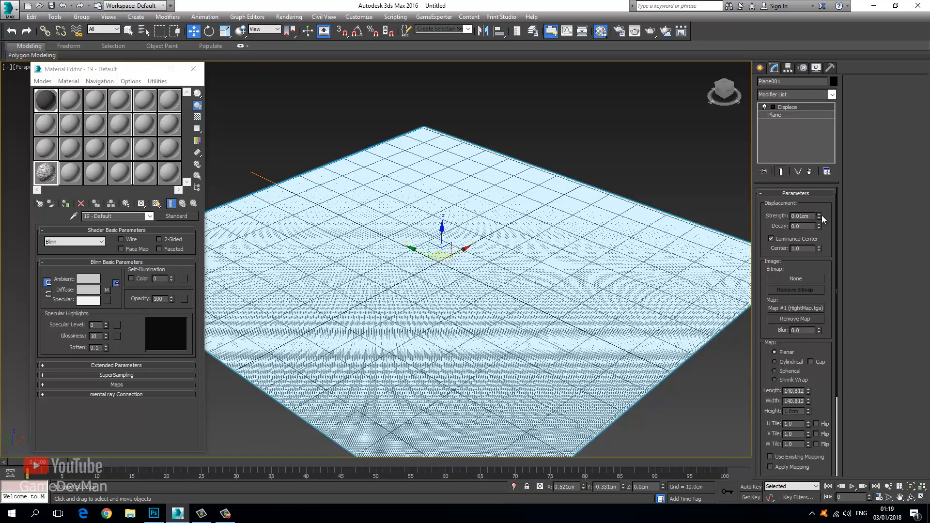
{"action": "left_click_drag", "start_coordinate": [821, 215], "coordinate": [813, 135]}
{"action": "left_click", "coordinate": [616, 122]}
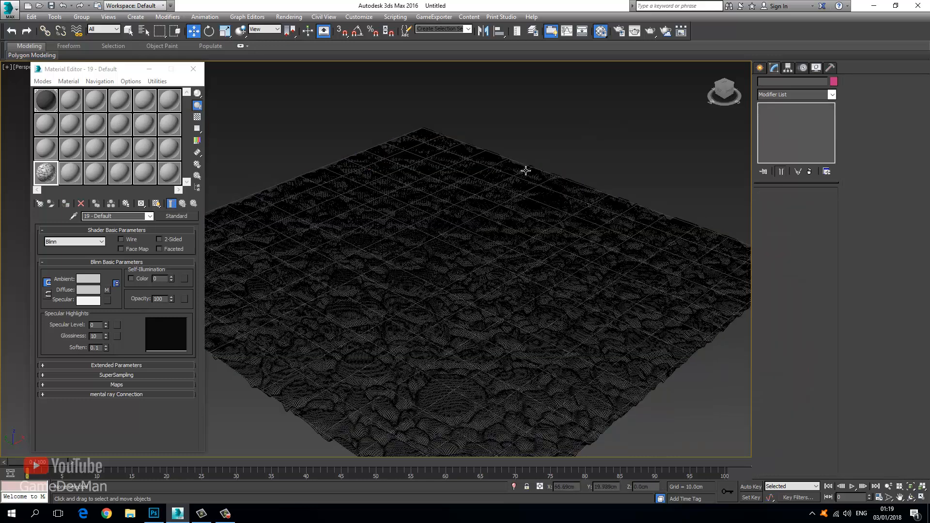
Make the 01 - Default material shinier with a specular level of 58 and a glossiness of about 32.
{"action": "key", "text": "ctrl+r"}
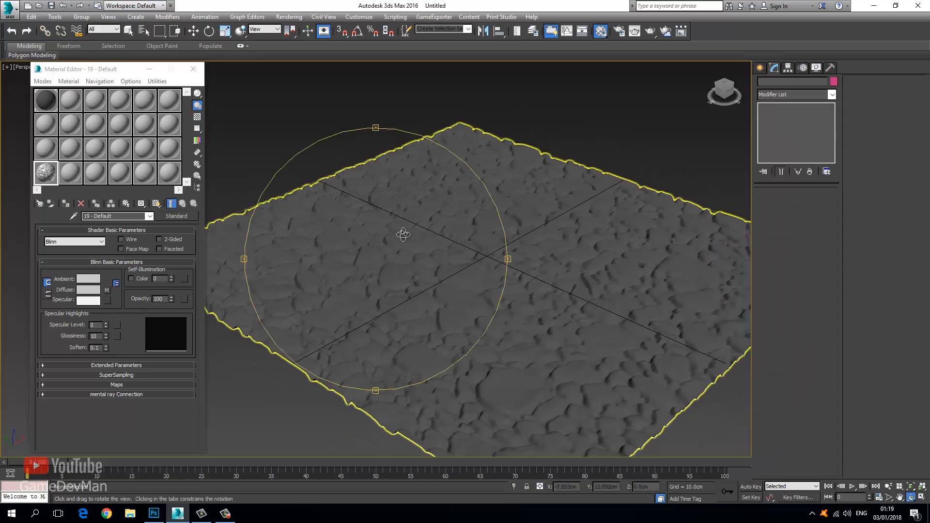
{"action": "left_click_drag", "start_coordinate": [405, 235], "coordinate": [406, 288]}
{"action": "left_click", "coordinate": [45, 100]}
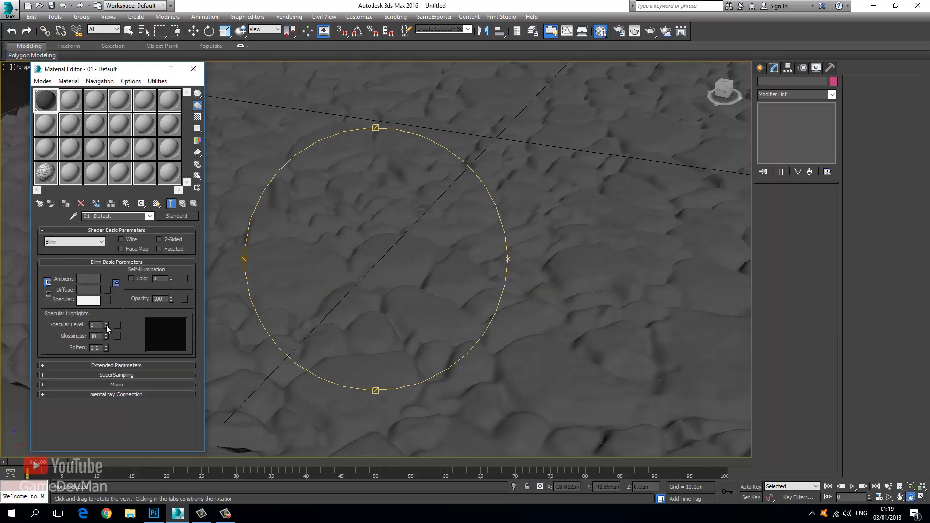
{"action": "left_click_drag", "start_coordinate": [106, 328], "coordinate": [112, 303]}
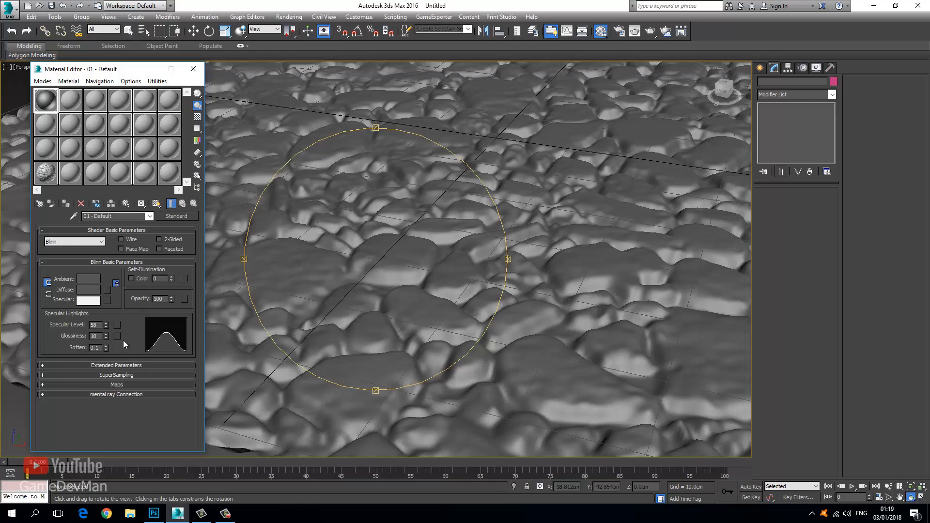
{"action": "left_click_drag", "start_coordinate": [106, 338], "coordinate": [107, 328]}
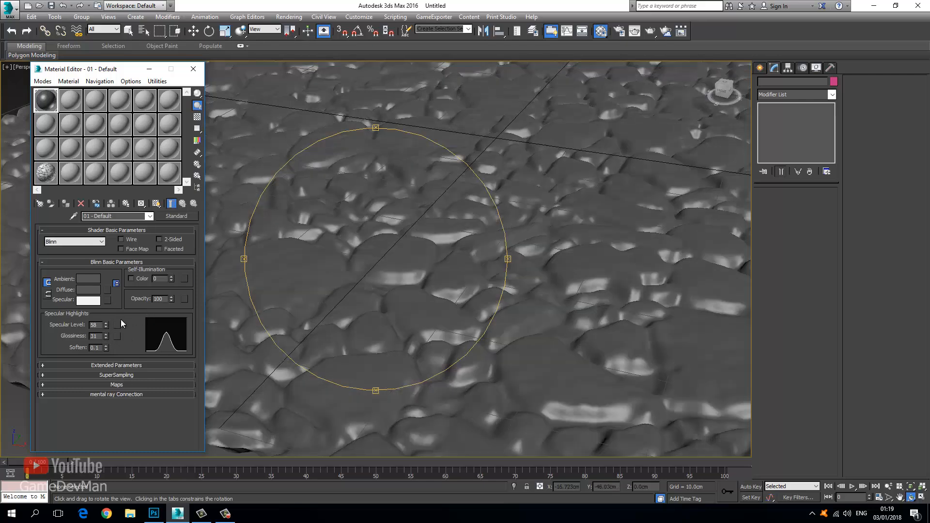
Select the displaced plane and increase its Displace strength so the pebbles stand out more, then deselect it.
{"action": "left_click_drag", "start_coordinate": [389, 180], "coordinate": [365, 232]}
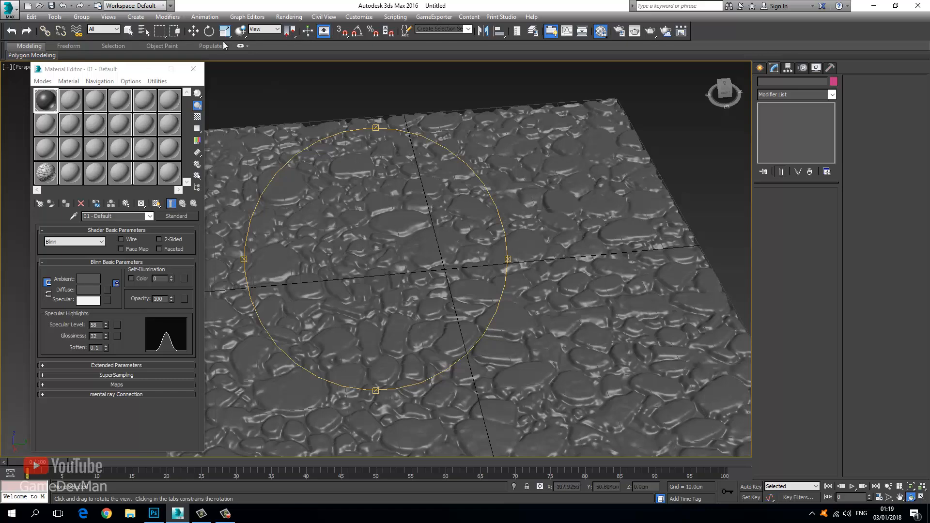
{"action": "left_click", "coordinate": [192, 34]}
{"action": "left_click", "coordinate": [426, 170]}
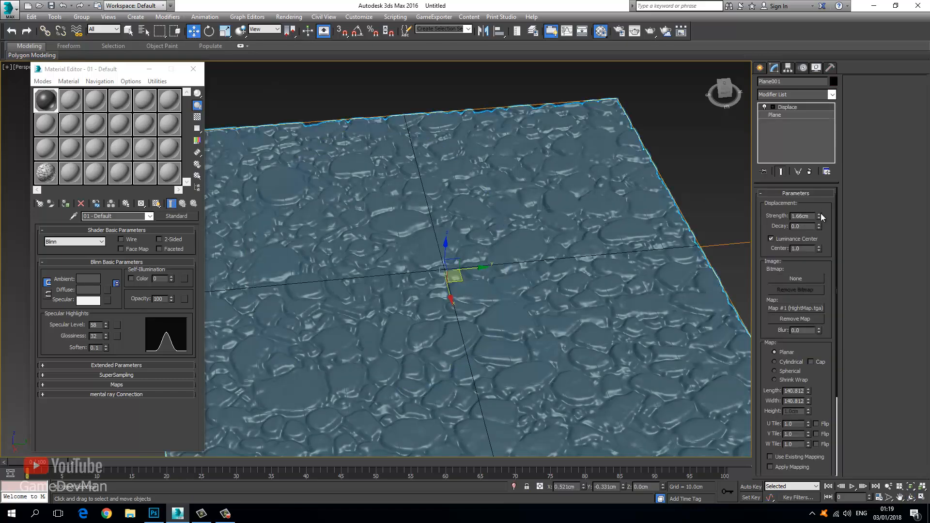
{"action": "mouse_move", "coordinate": [812, 196]}
{"action": "left_mouse_down"}
{"action": "mouse_move", "coordinate": [812, 171]}
{"action": "mouse_move", "coordinate": [817, 209]}
{"action": "left_mouse_up"}
{"action": "left_click", "coordinate": [245, 88]}
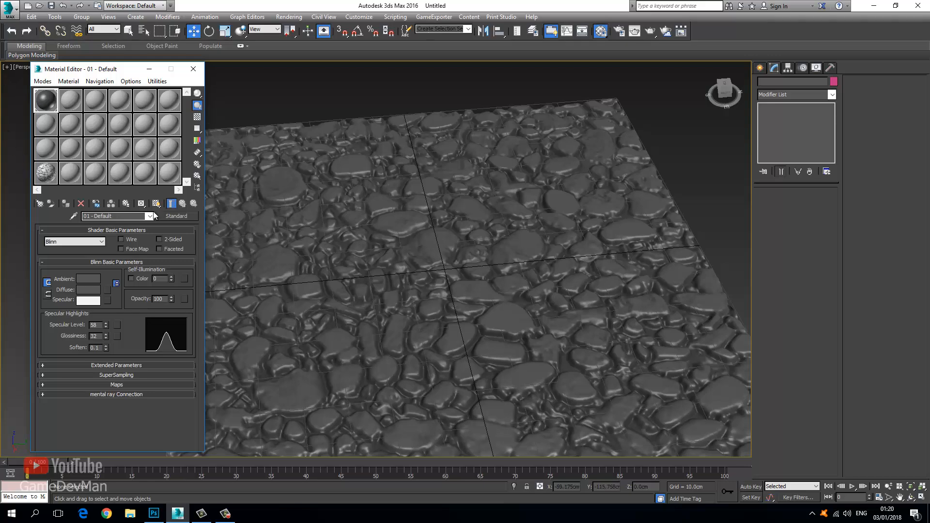
Load colour.tga as the 01 - Default material's diffuse bitmap, show it in the viewport and close the Material Editor.
{"action": "left_click", "coordinate": [109, 292]}
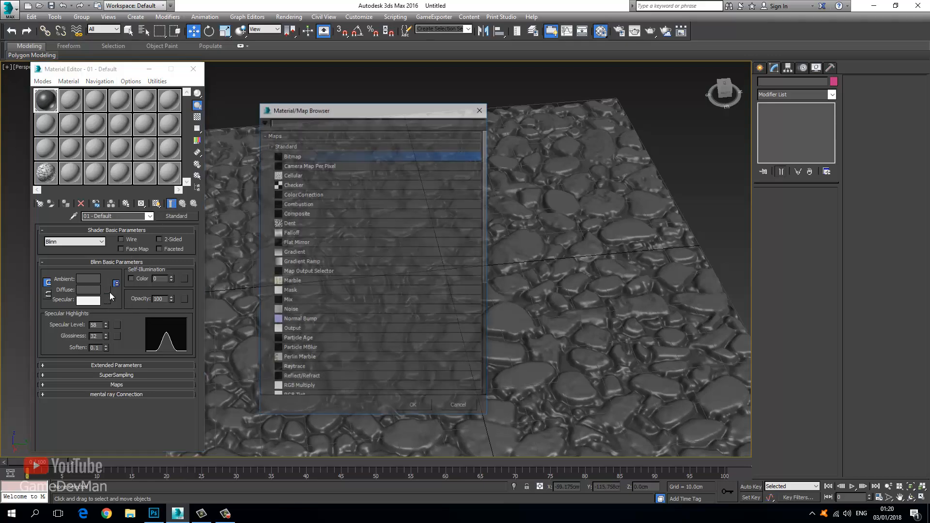
{"action": "double_click", "coordinate": [286, 156]}
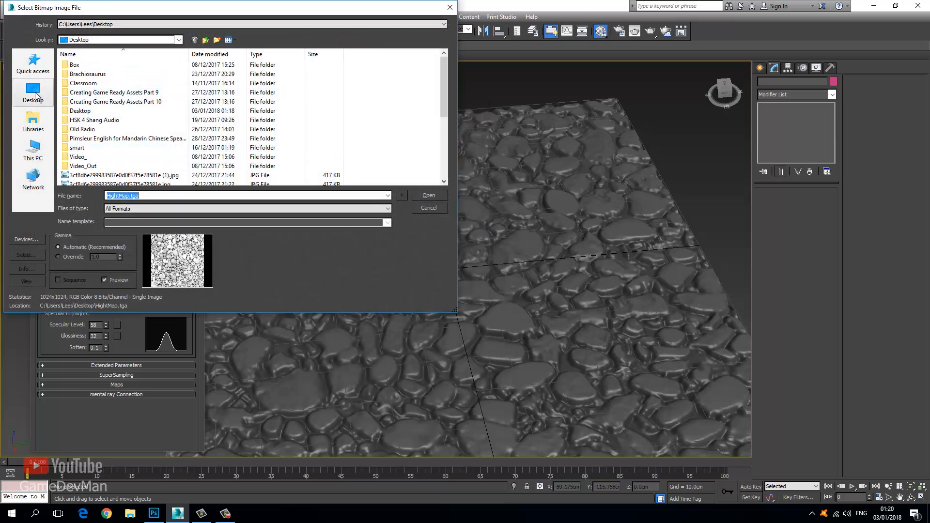
{"action": "left_click", "coordinate": [101, 158]}
{"action": "scroll", "coordinate": [101, 158], "scroll_direction": "down", "scroll_amount": 5}
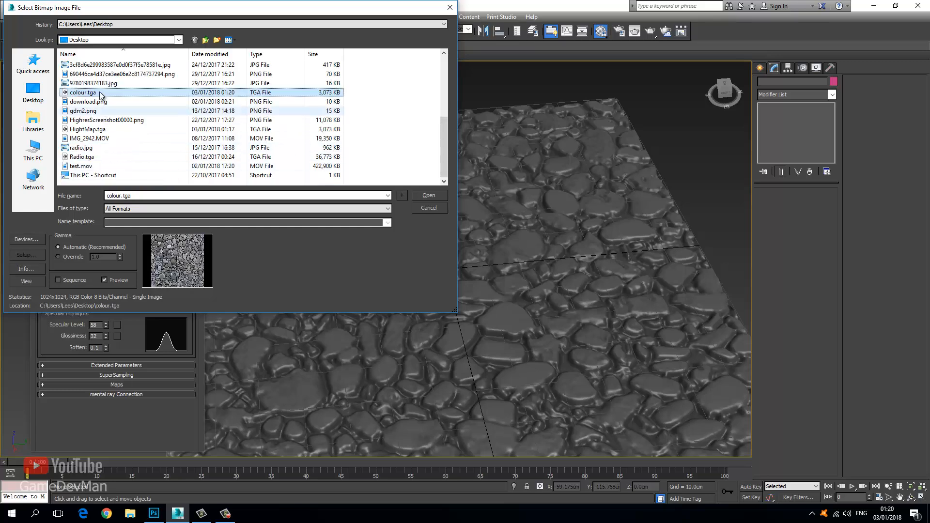
{"action": "left_click", "coordinate": [96, 93]}
{"action": "double_click", "coordinate": [96, 93]}
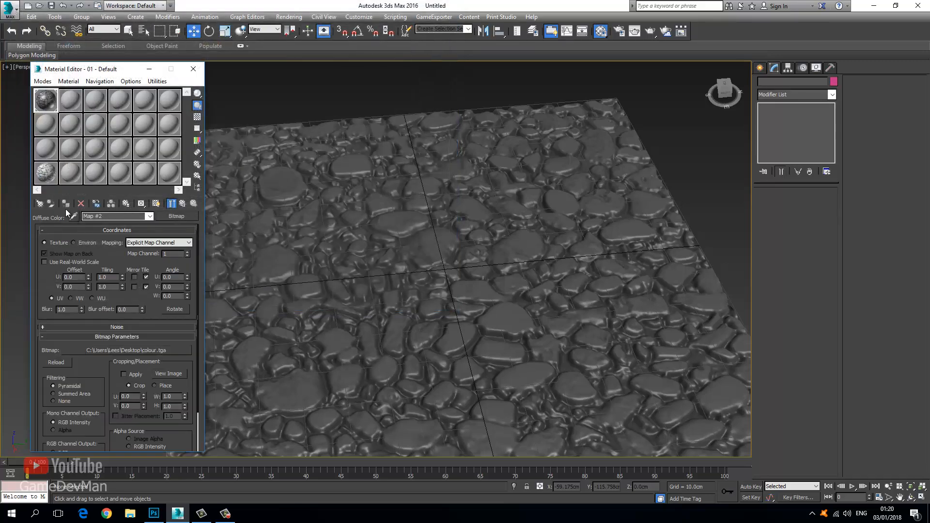
{"action": "left_click", "coordinate": [156, 204]}
{"action": "left_click", "coordinate": [192, 69]}
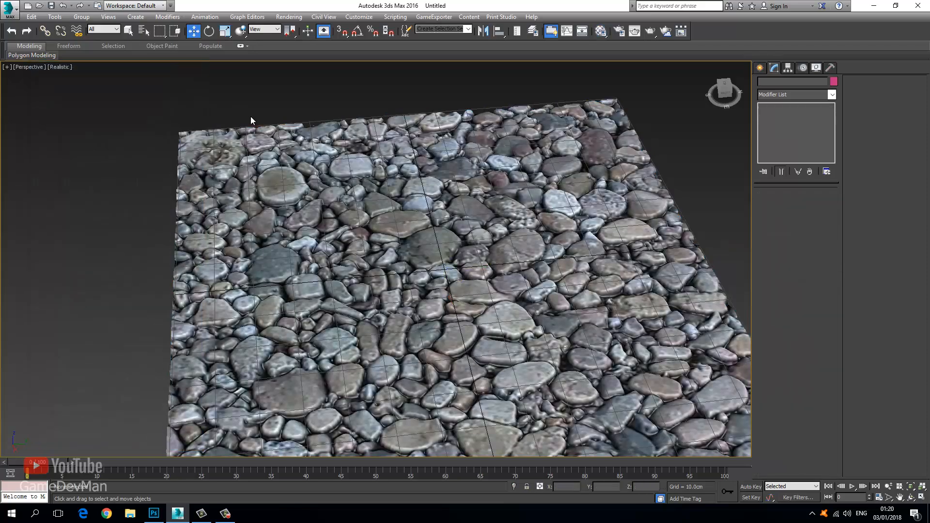
{"action": "scroll", "coordinate": [208, 215], "scroll_direction": "up", "scroll_amount": 1}
{"action": "key", "text": "ctrl+r"}
{"action": "left_click_drag", "start_coordinate": [209, 215], "coordinate": [257, 237]}
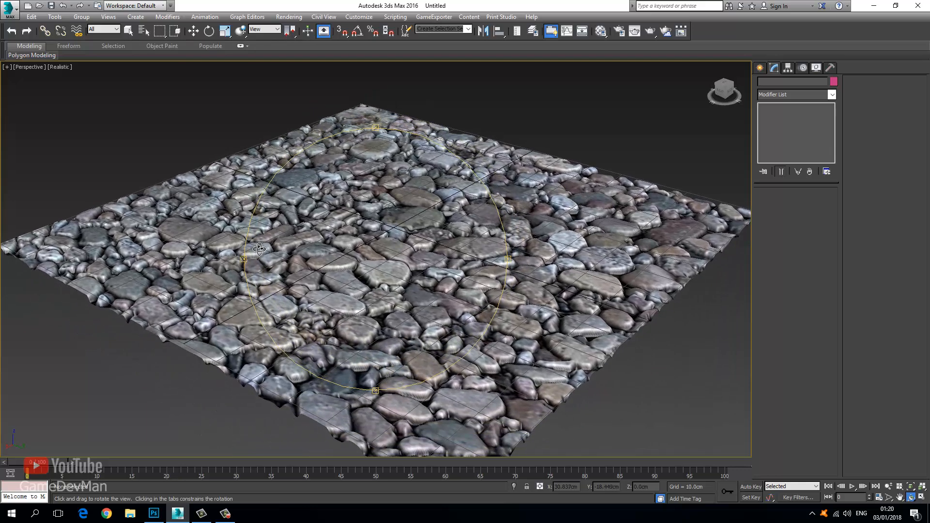